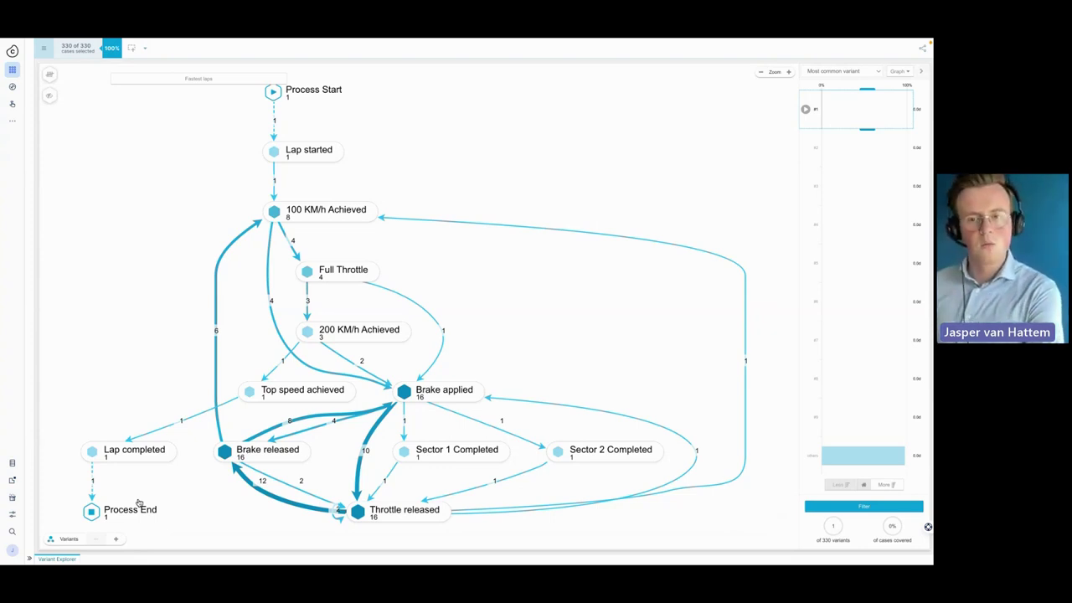
# - Add lap variants one by one to the process map, then include all 330 via the 'others' bar
pyautogui.click(113, 541)
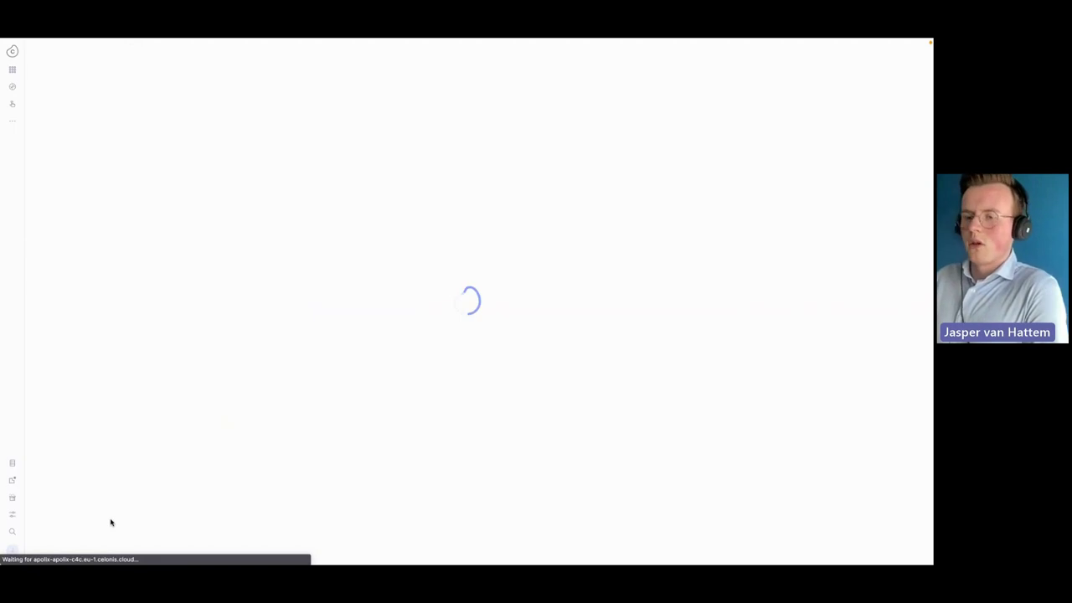
pyautogui.click(141, 557)
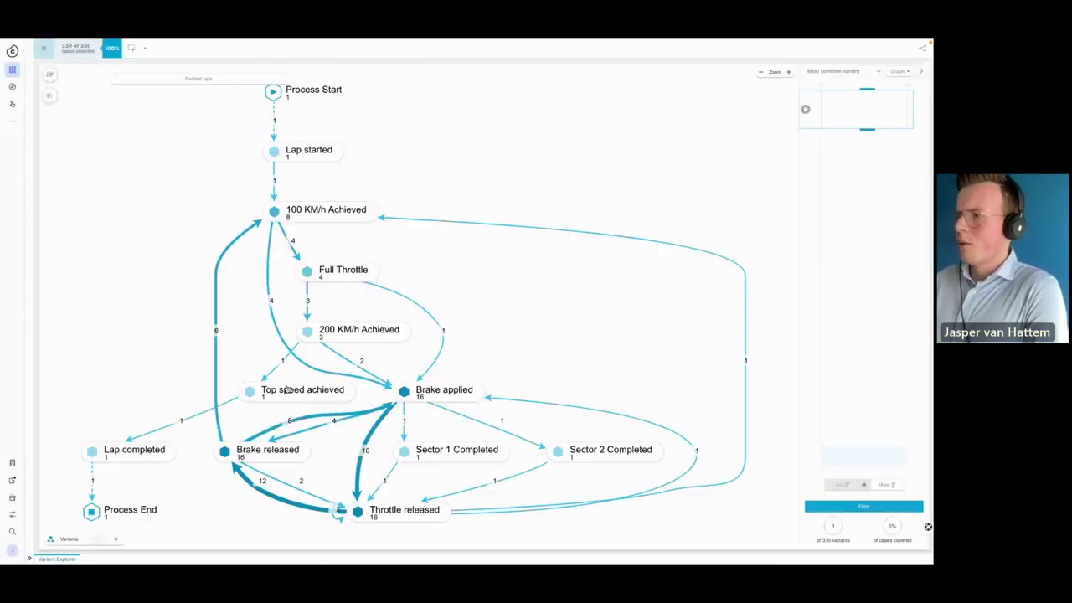
pyautogui.click(116, 539)
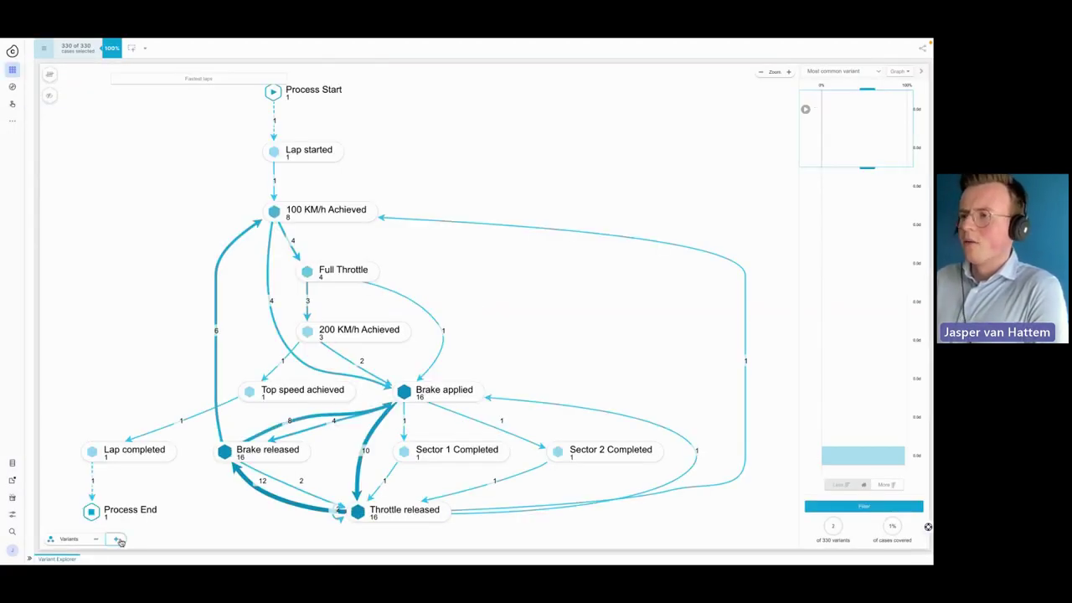
pyautogui.click(118, 540)
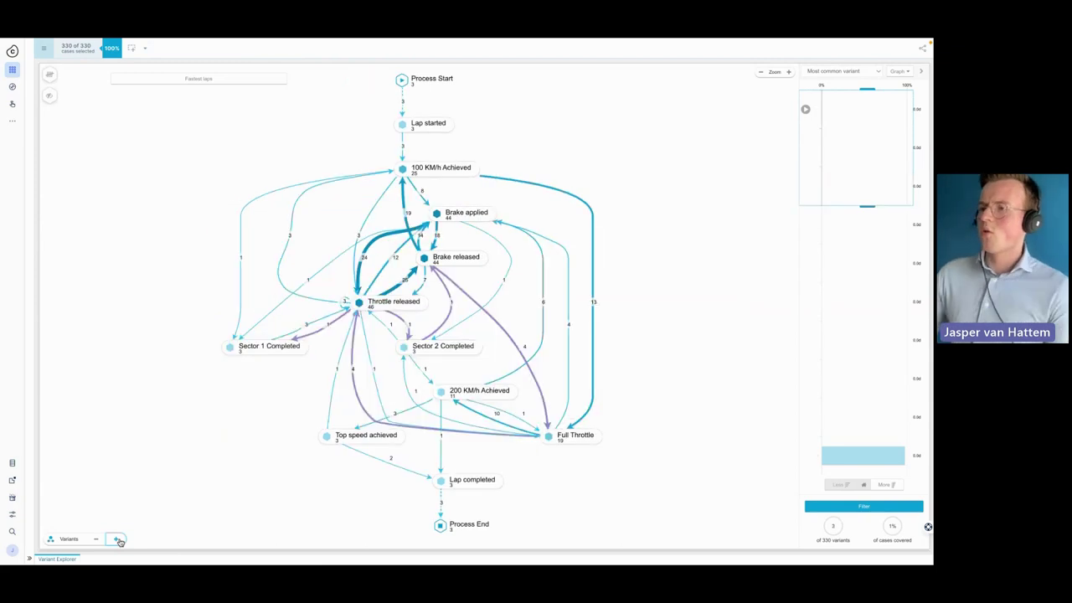
pyautogui.click(117, 540)
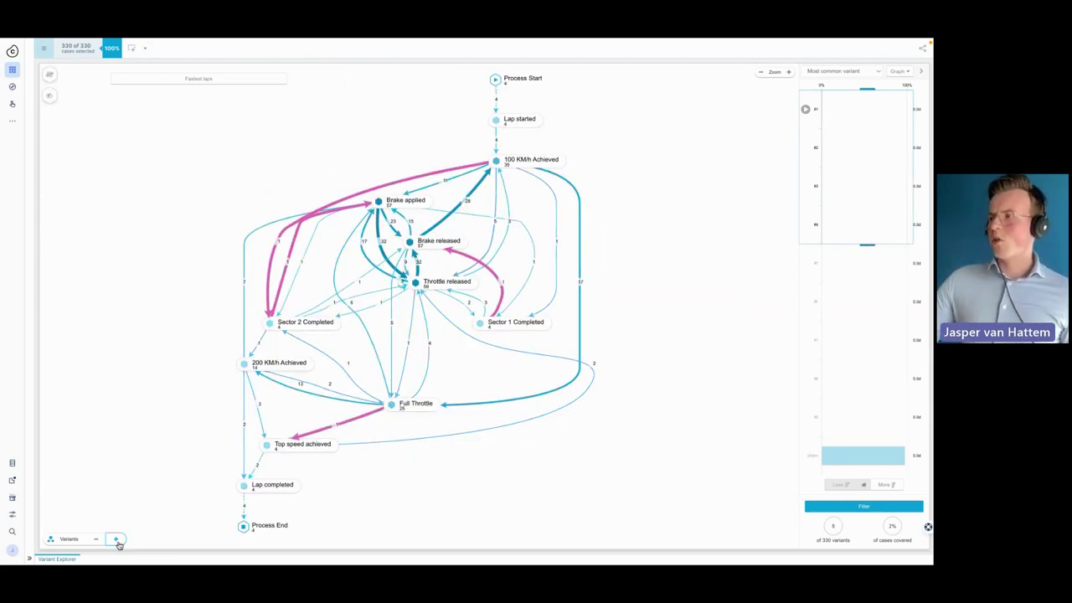
pyautogui.click(117, 540)
pyautogui.click(117, 540)
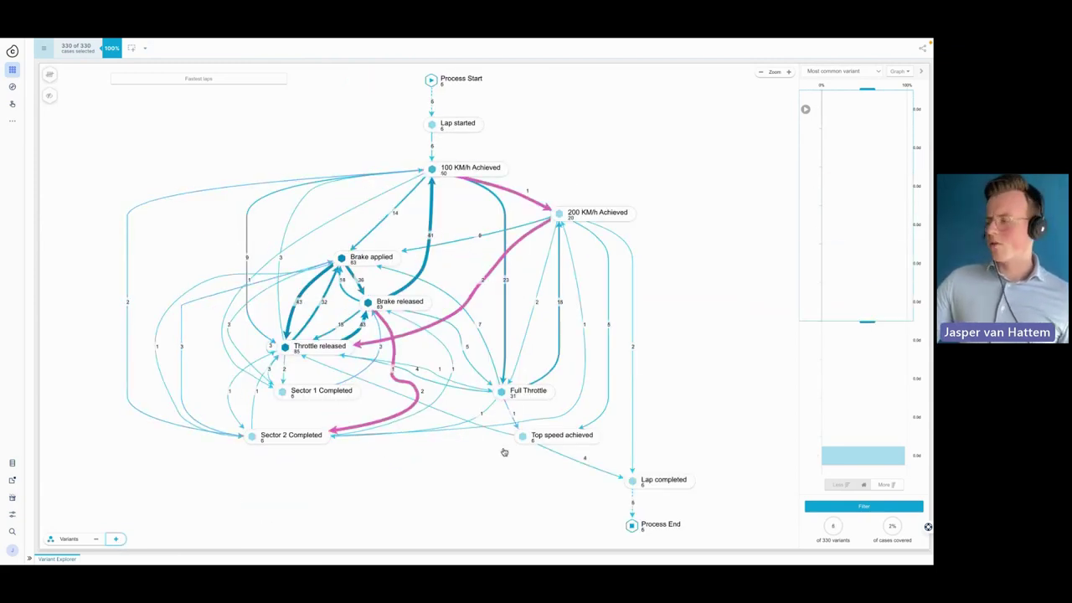
pyautogui.moveTo(828, 331)
pyautogui.click(887, 456)
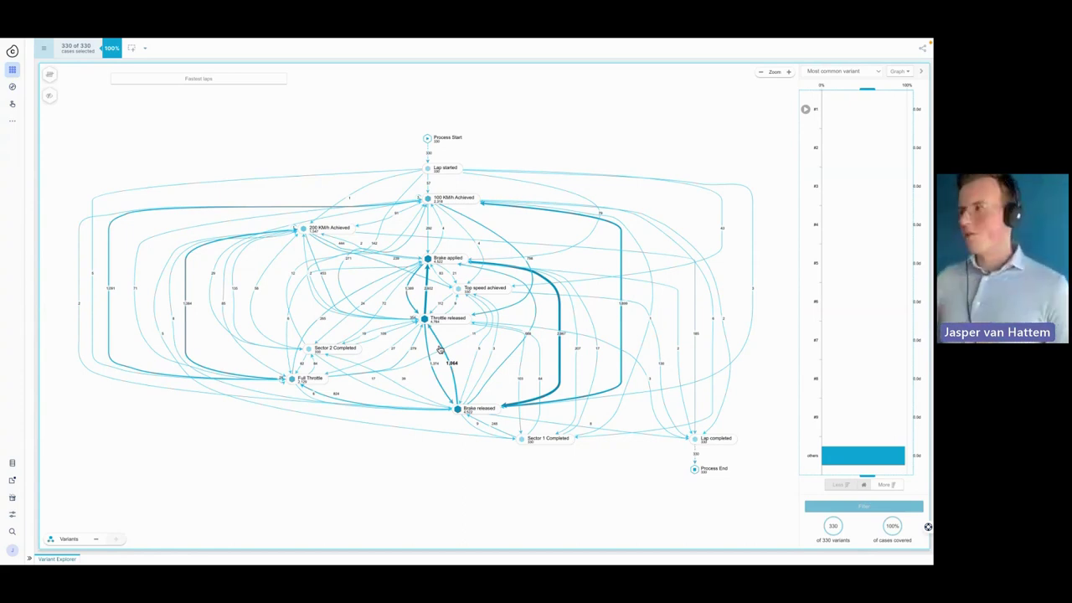
# - Filter the process map to the 20 fastest laps and replay Variant #1's flow
pyautogui.click(162, 83)
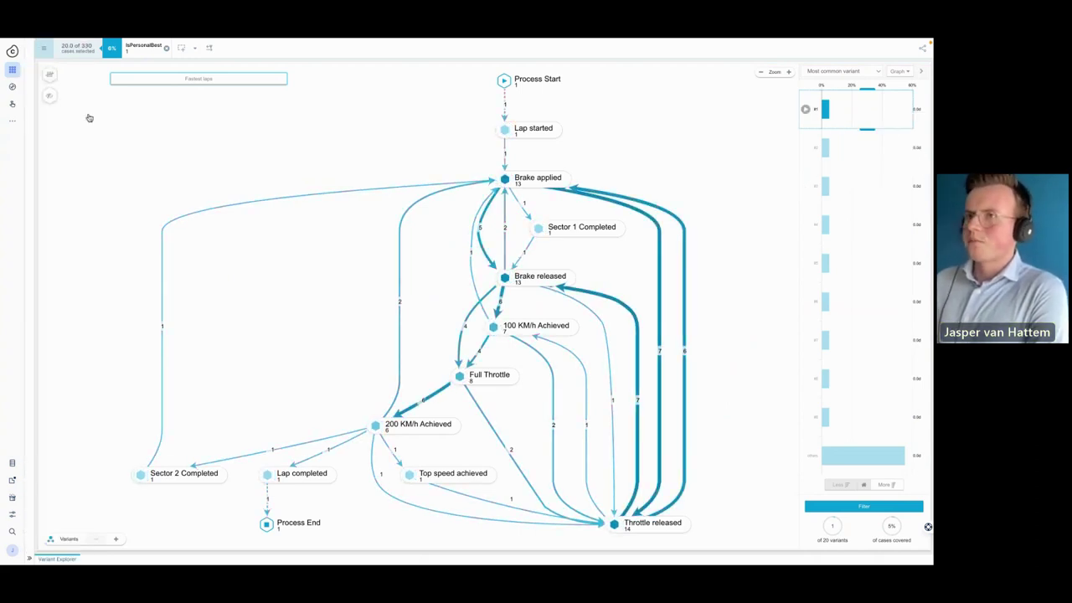
pyautogui.click(805, 110)
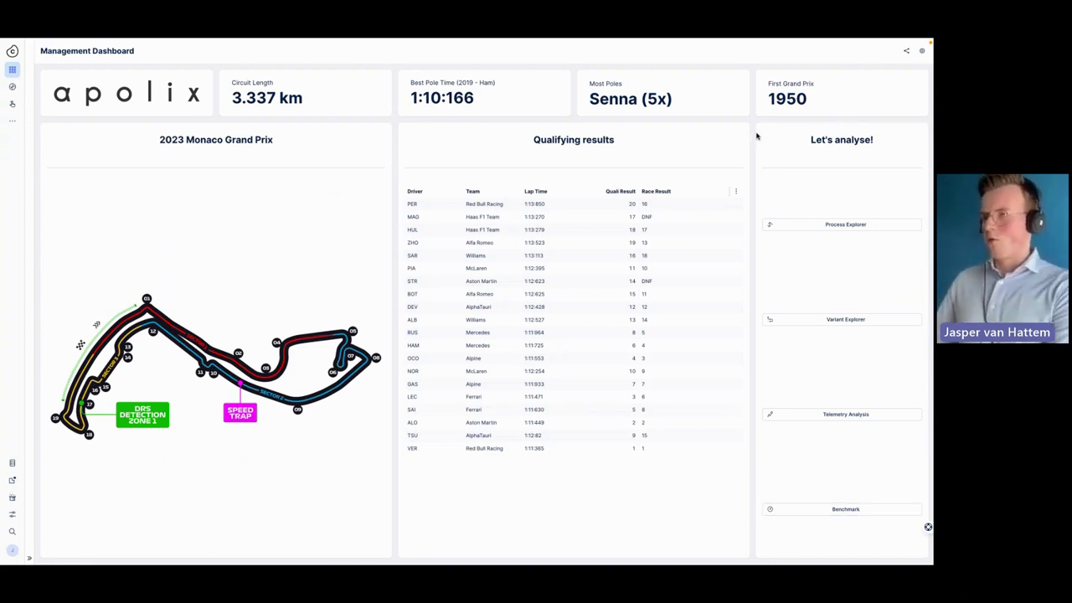
# - Reload the Management Dashboard, hide the sidebar, and open the Telemetry Analysis dashboard
pyautogui.press('F5')
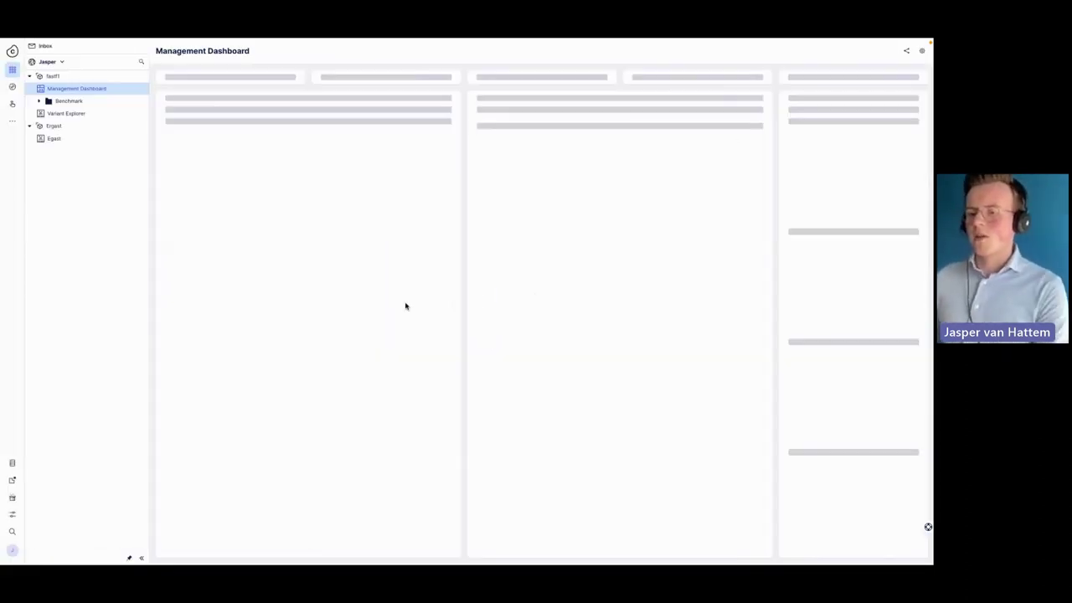
pyautogui.click(142, 557)
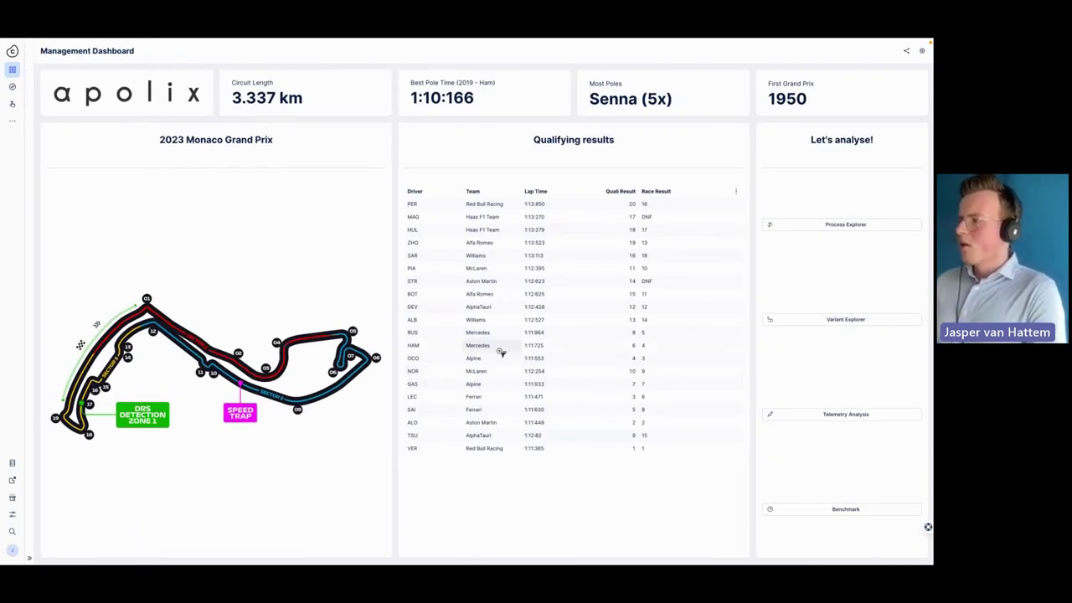
pyautogui.click(842, 415)
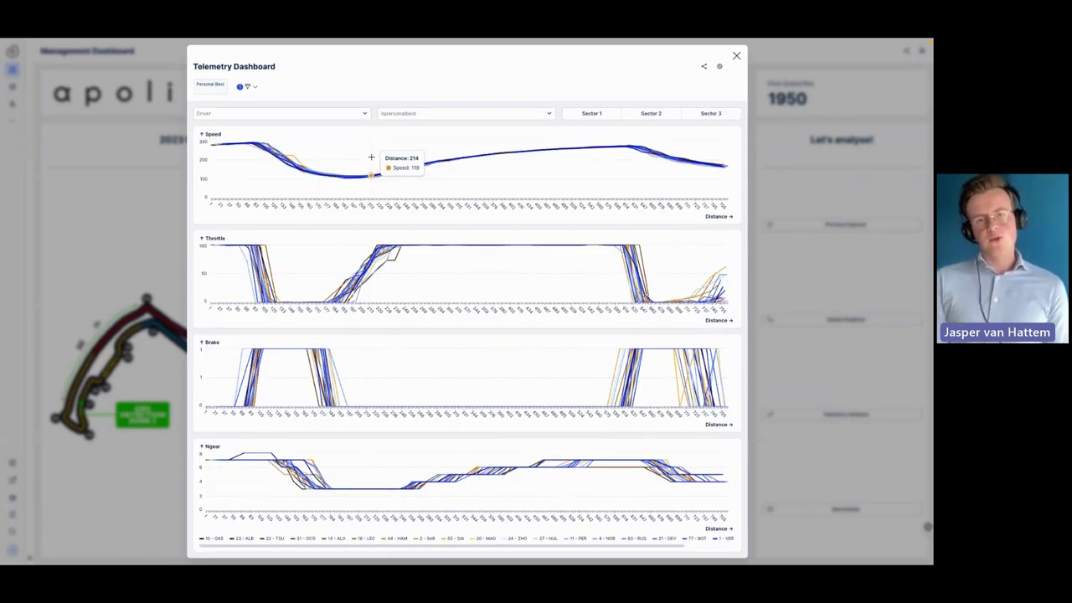
# - Select only drivers 1 - VER and 14 - ALO in the Driver filter
pyautogui.click(352, 117)
pyautogui.click(240, 147)
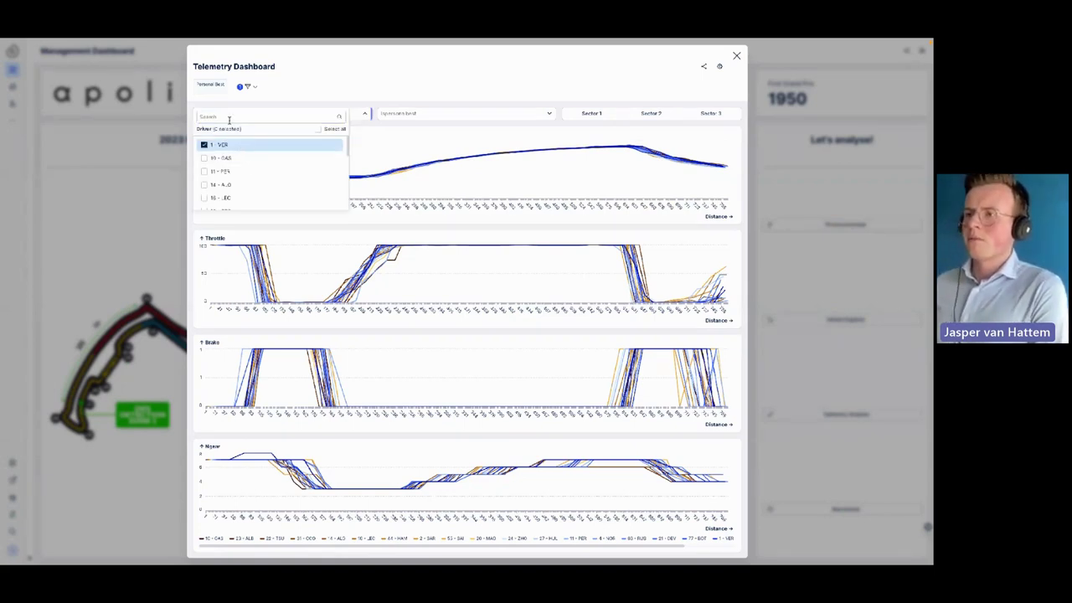
pyautogui.write('alo')
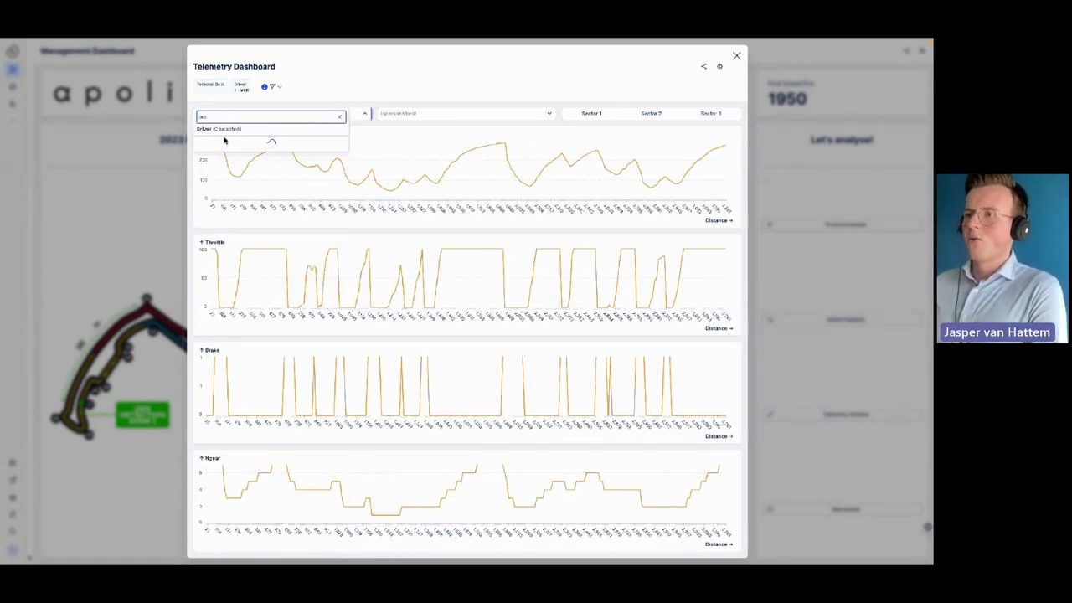
pyautogui.click(222, 147)
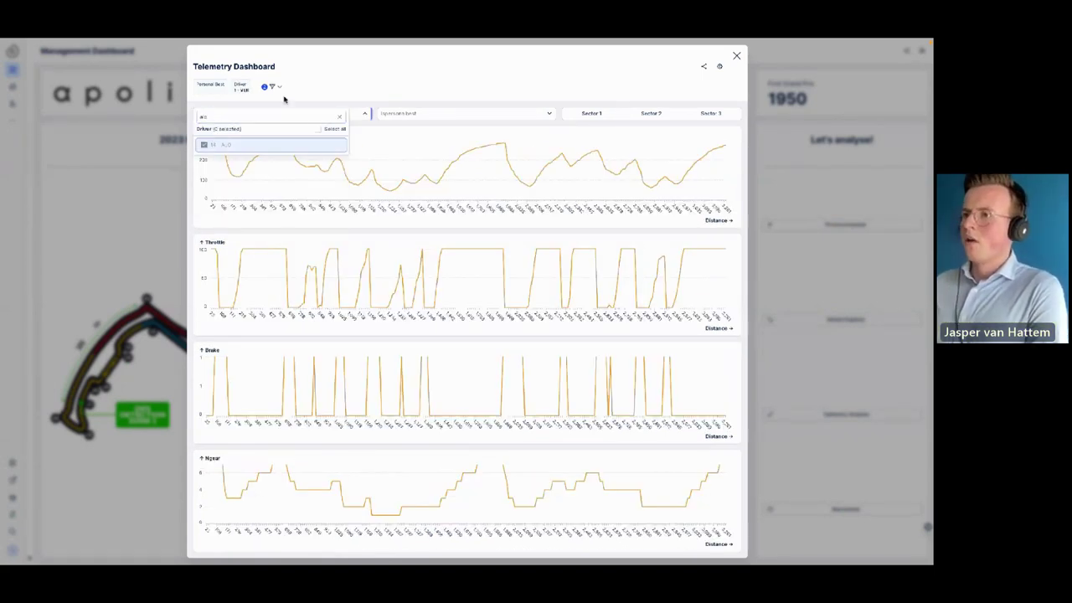
pyautogui.click(345, 74)
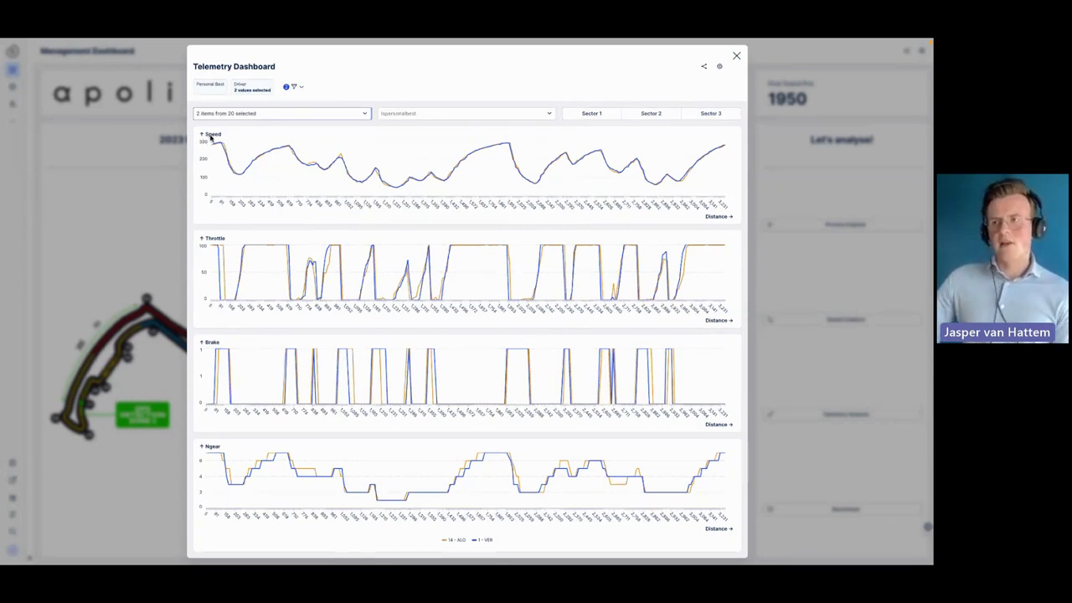
# - Highlight ALO's traces, then VER's, using the chart legend
pyautogui.moveTo(207, 180)
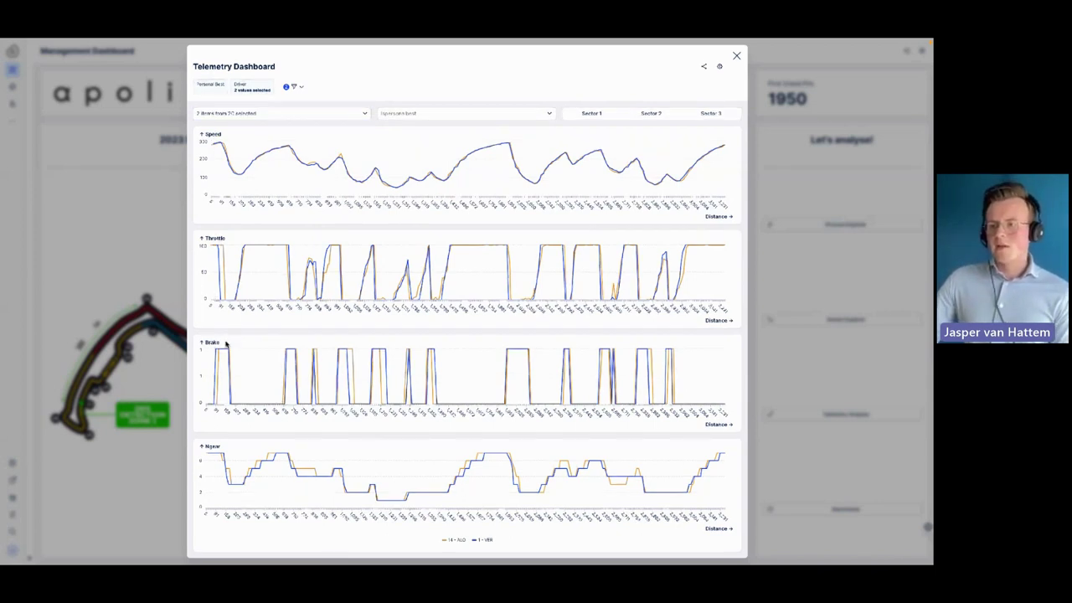
pyautogui.moveTo(385, 490)
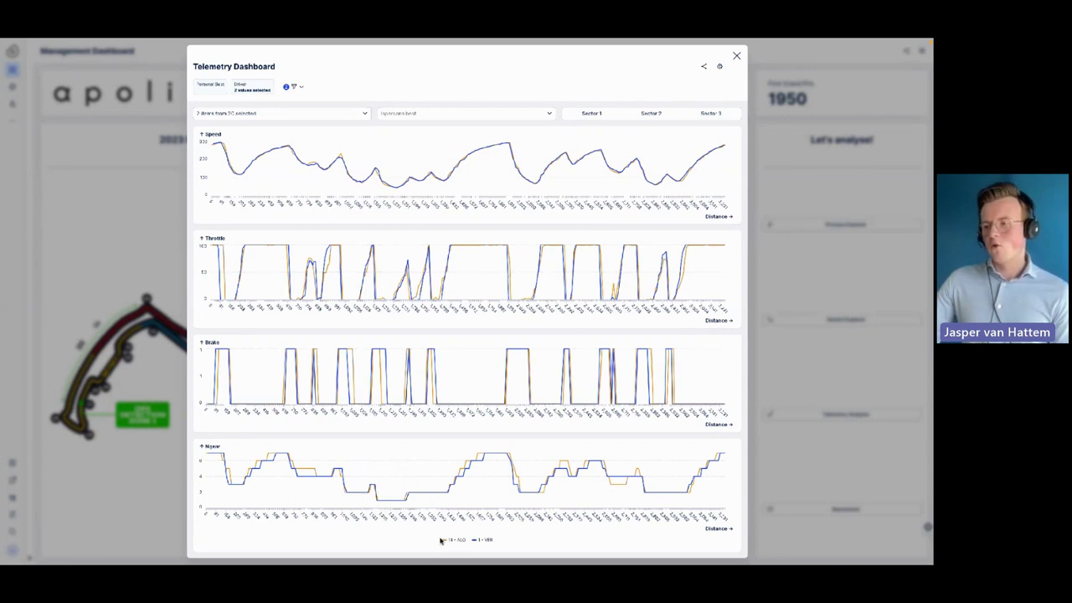
pyautogui.click(470, 541)
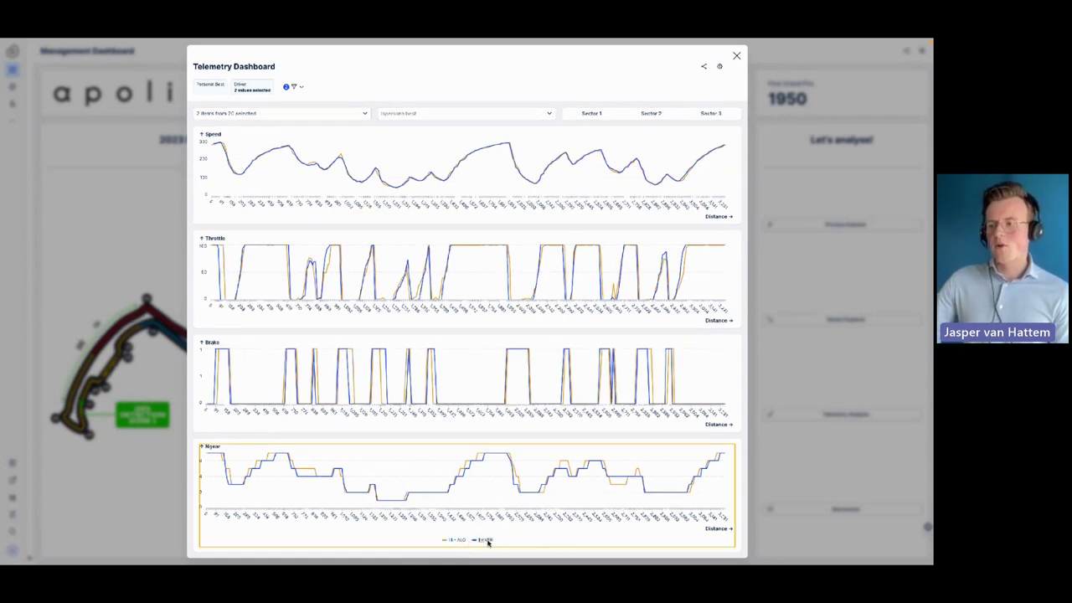
pyautogui.click(482, 540)
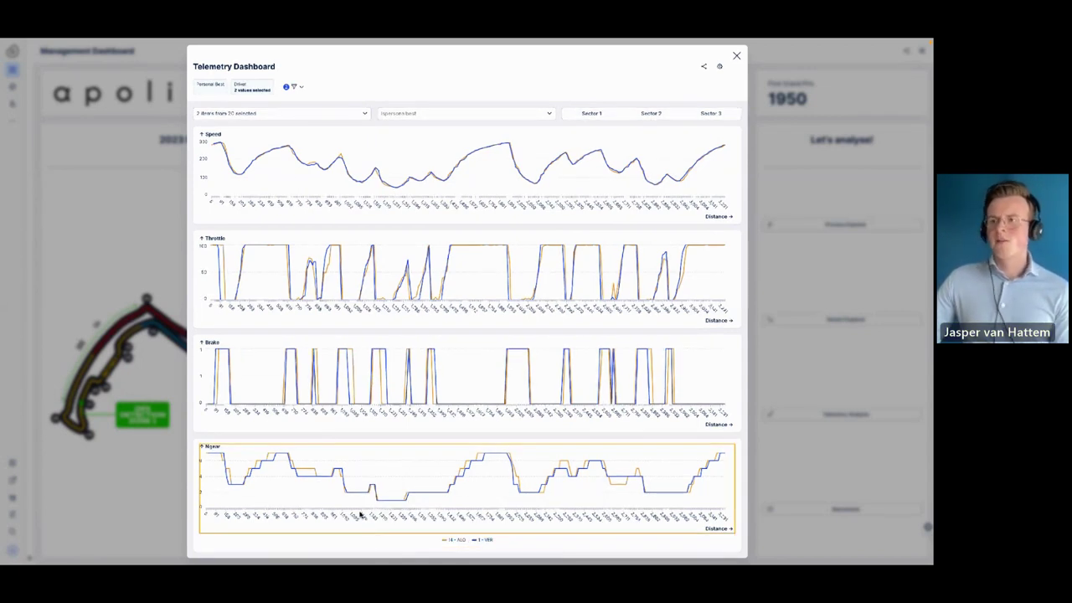
# - Zoom the VER vs ALO telemetry charts to Sector 1, then to Sector 2
pyautogui.click(594, 114)
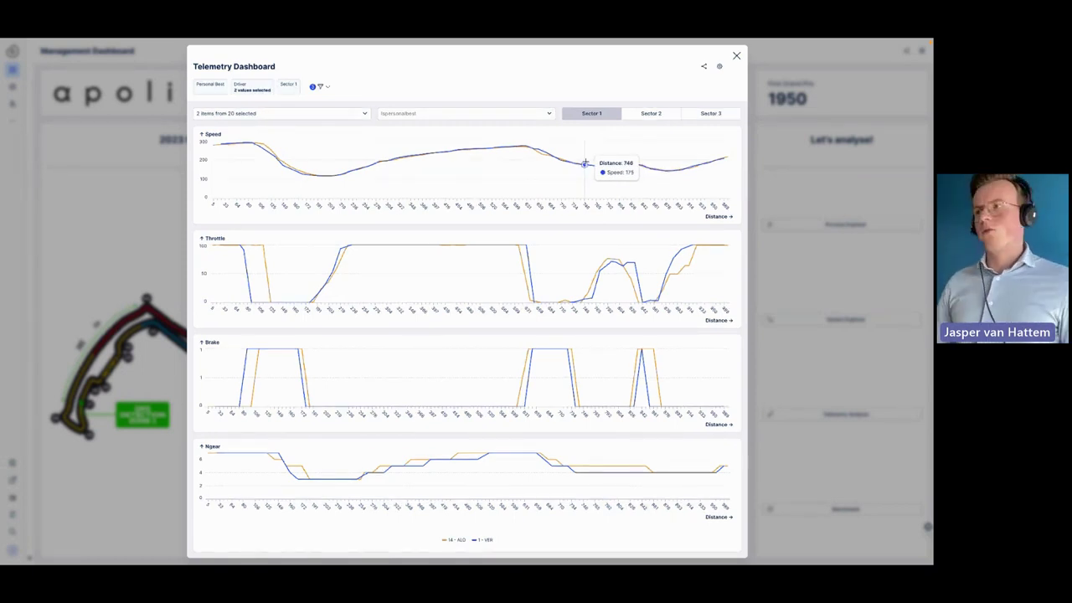
pyautogui.click(658, 113)
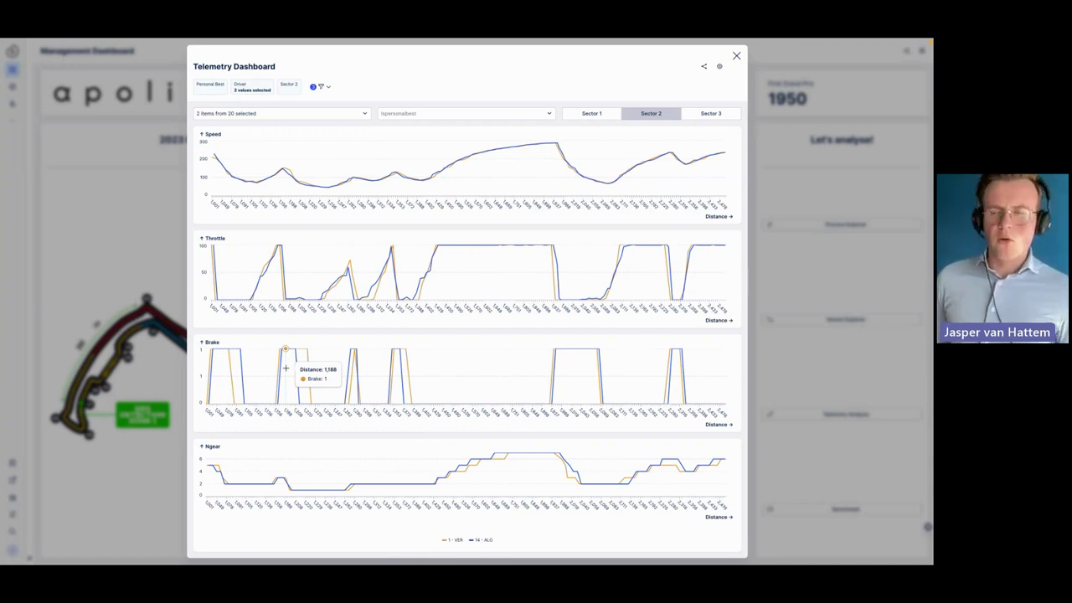
# - Review both drivers' Sector 3 speed, throttle, brake and gear traces, then close the Telemetry Dashboard
pyautogui.click(712, 115)
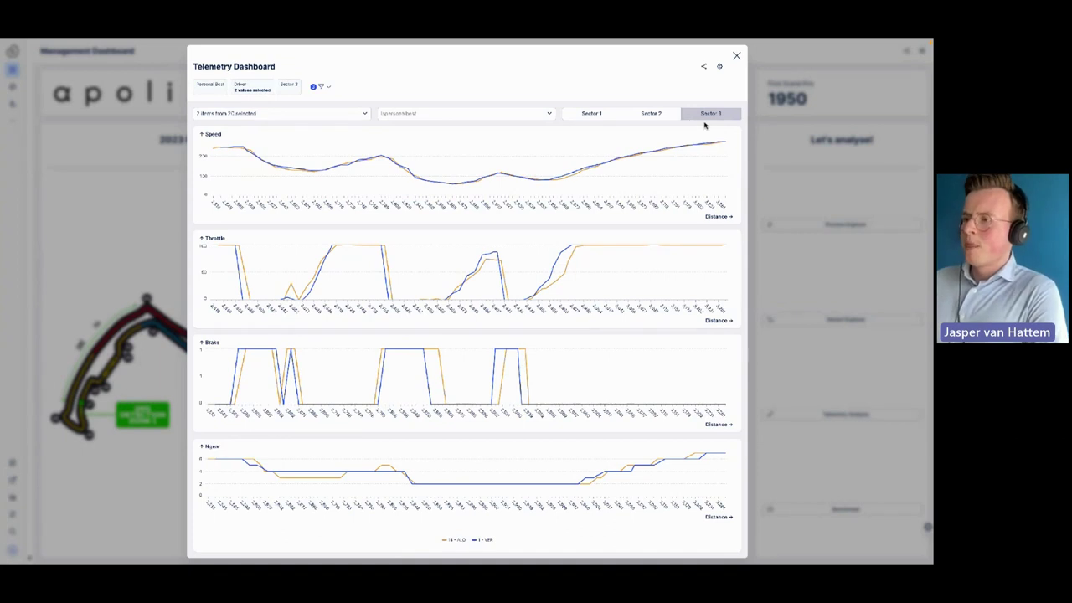
pyautogui.moveTo(492, 253)
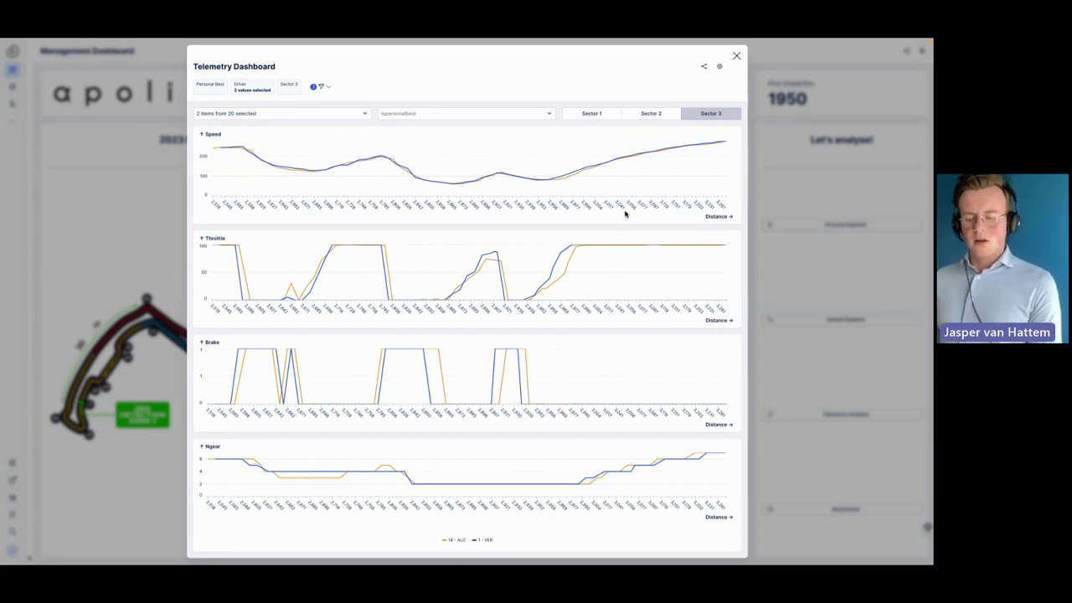
pyautogui.click(737, 57)
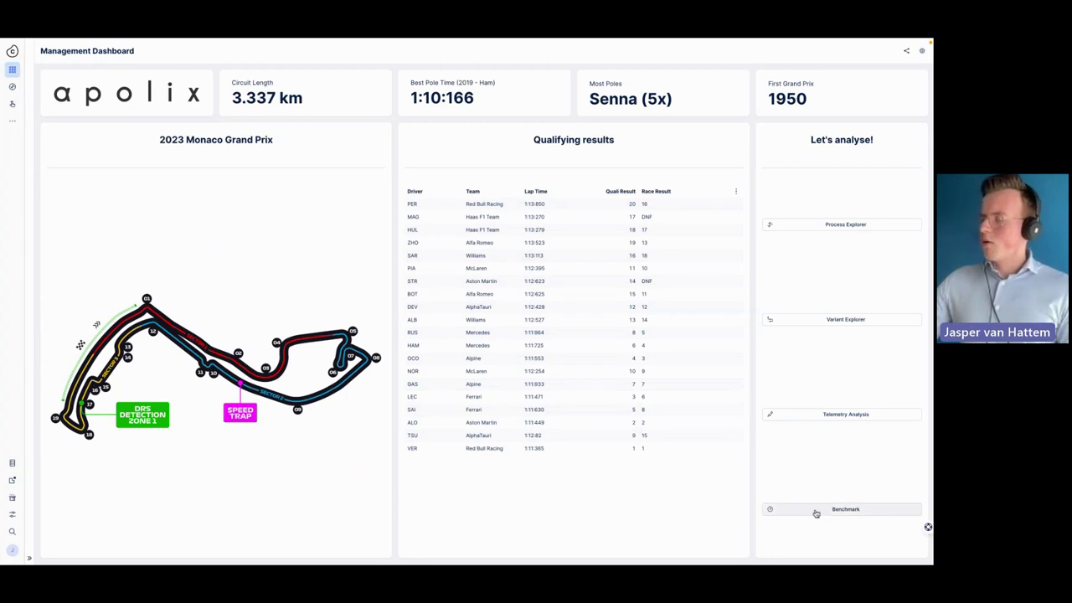
# - Open the Benchmark comparison from the Let's analyse! panel
pyautogui.click(813, 510)
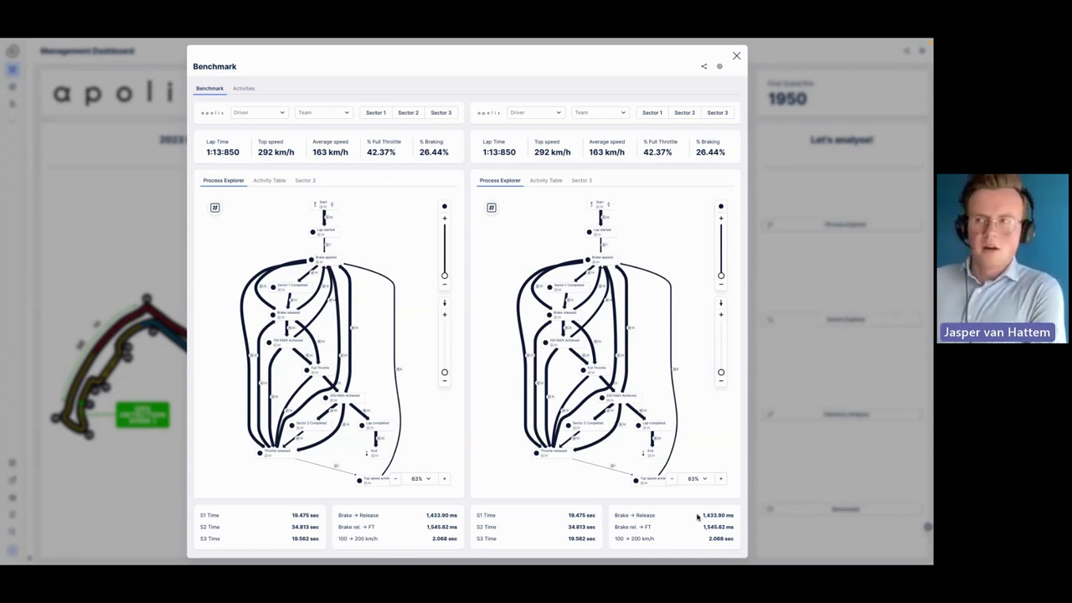
# - Set the left benchmark panel's driver to VER and the right panel's to ALO
pyautogui.click(246, 116)
pyautogui.write('ver')
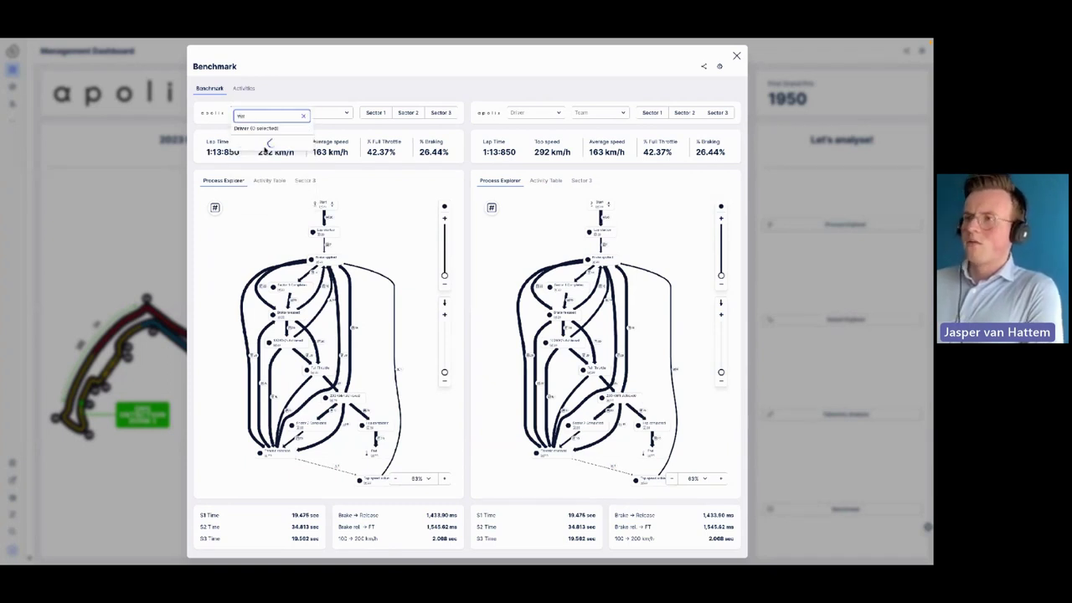
pyautogui.click(252, 143)
pyautogui.click(530, 90)
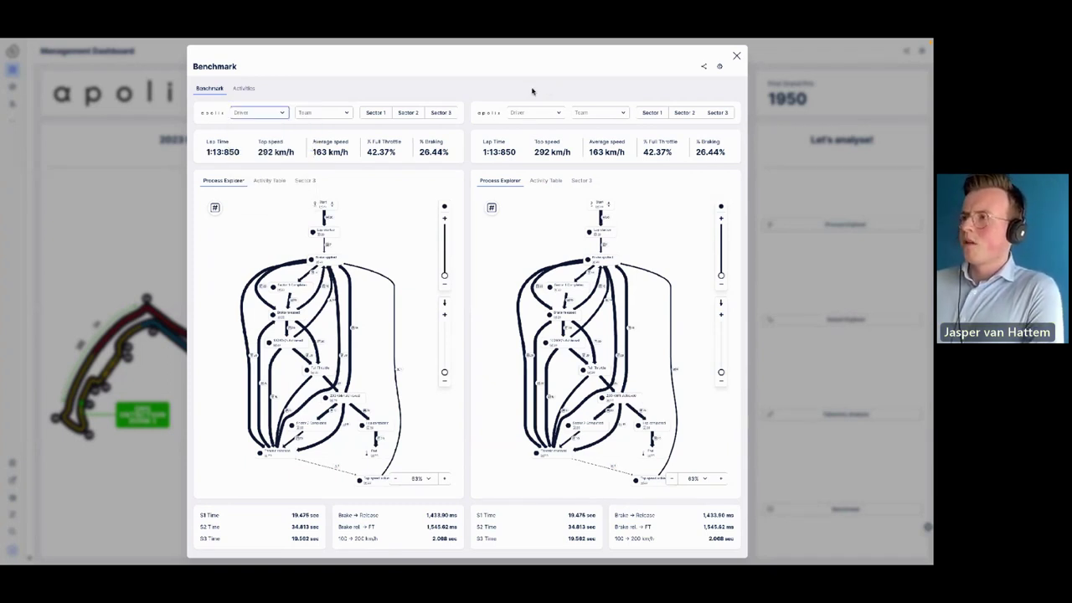
pyautogui.click(525, 112)
pyautogui.click(529, 157)
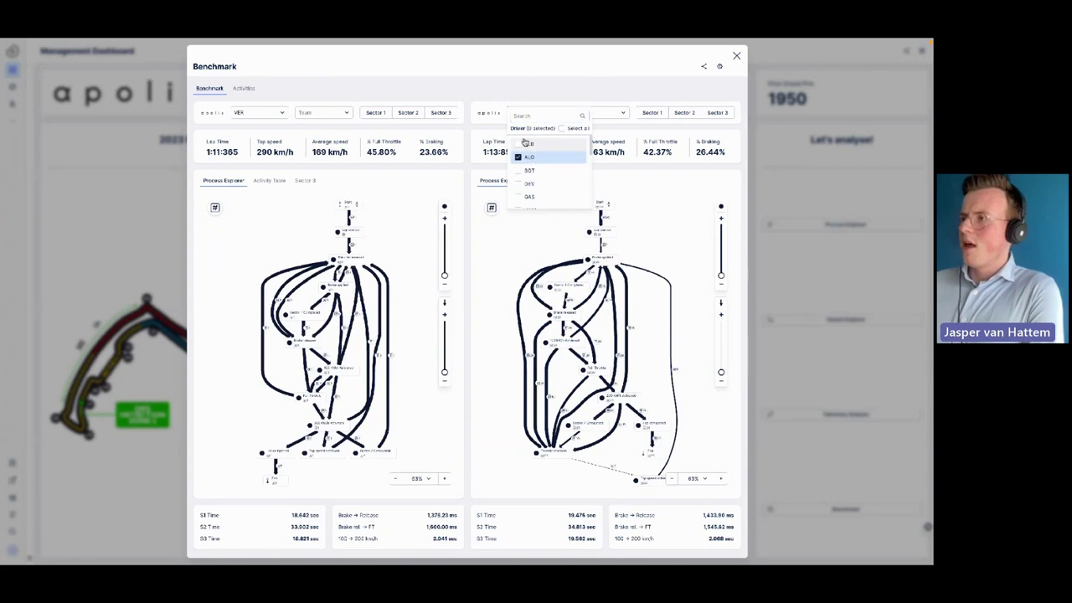
pyautogui.click(518, 75)
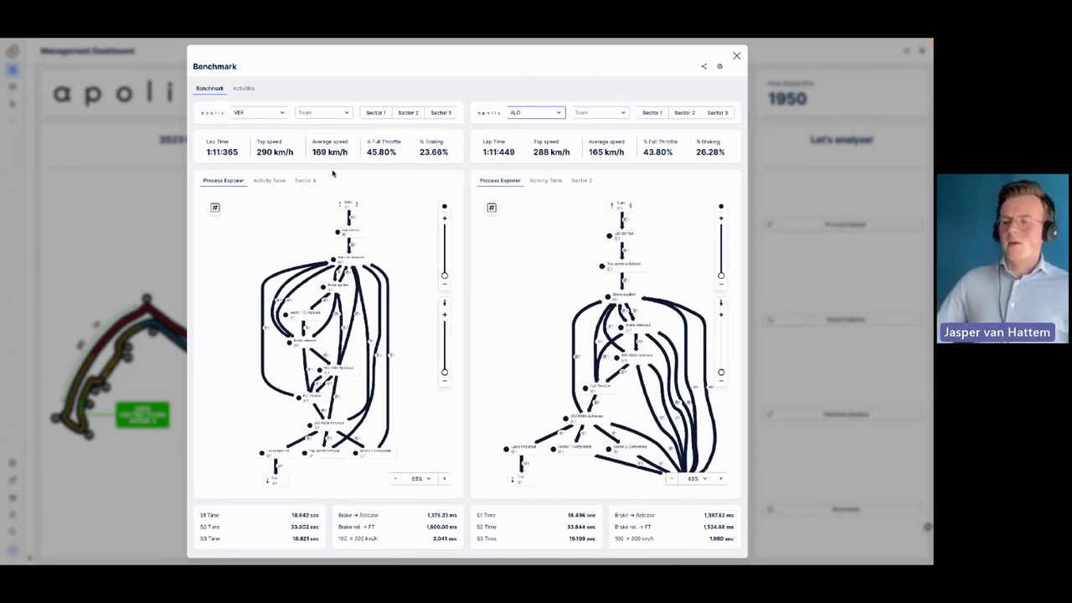
# - Highlight ALO's KPI figures and VER's 1:11.365 lap time while comparing them
pyautogui.moveTo(332, 174); pyautogui.dragTo(386, 528)
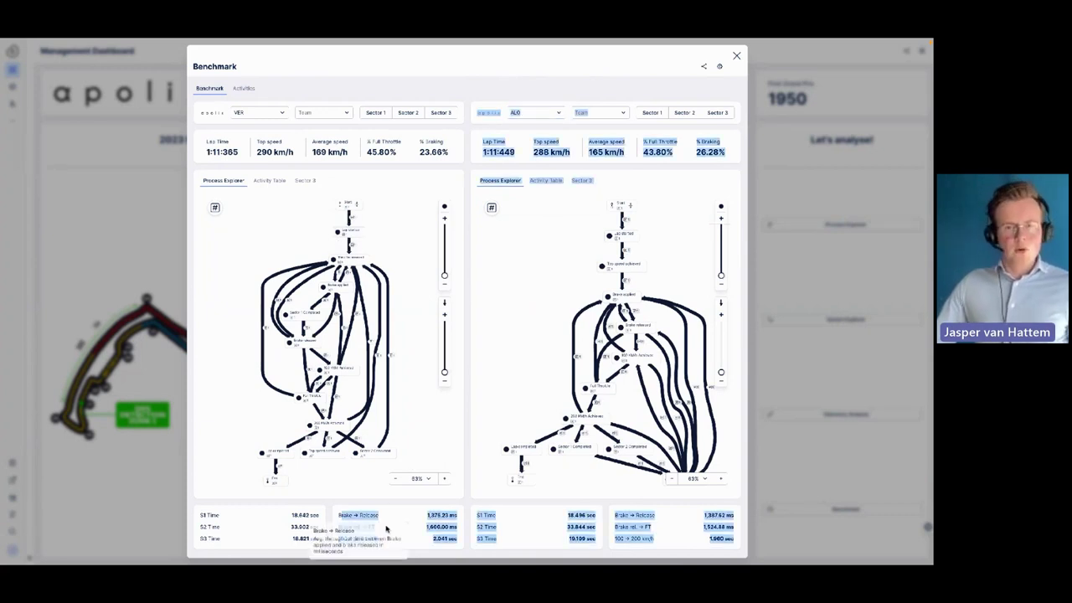
pyautogui.click(375, 527)
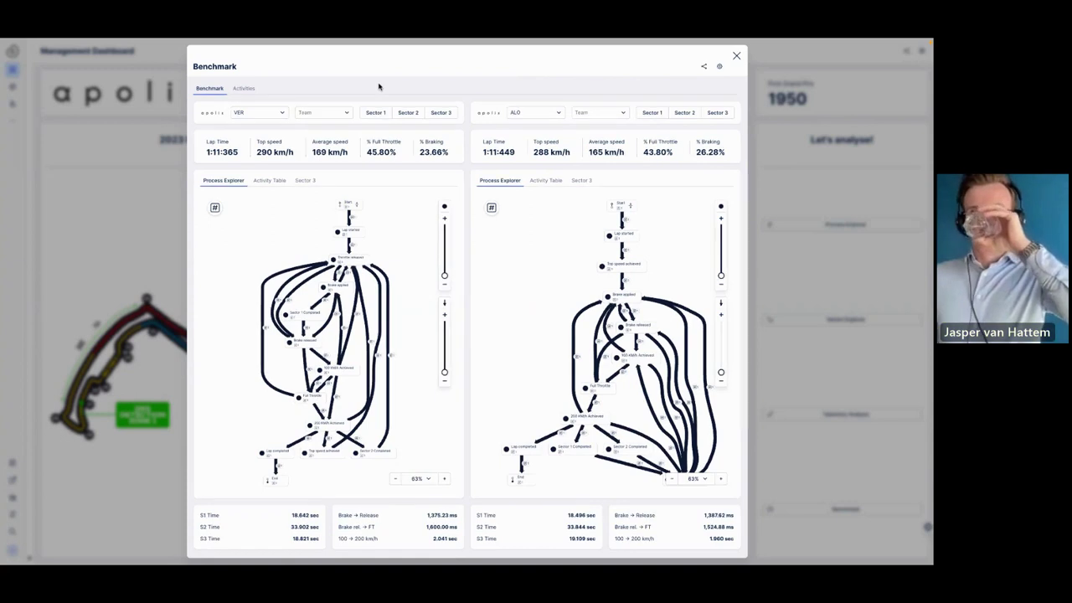
pyautogui.moveTo(207, 153); pyautogui.dragTo(225, 153)
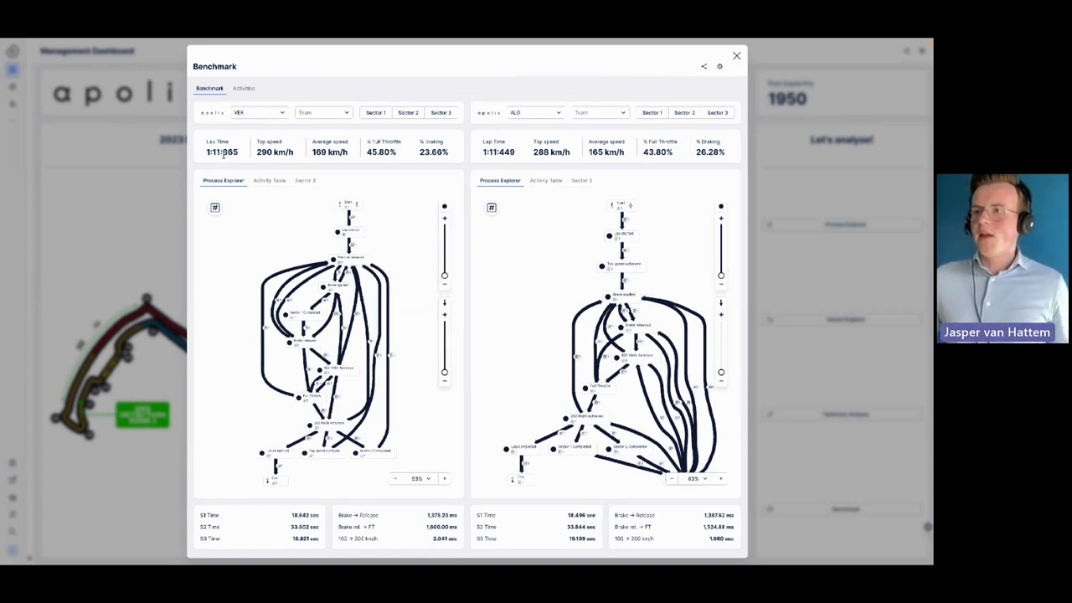
pyautogui.click(371, 154)
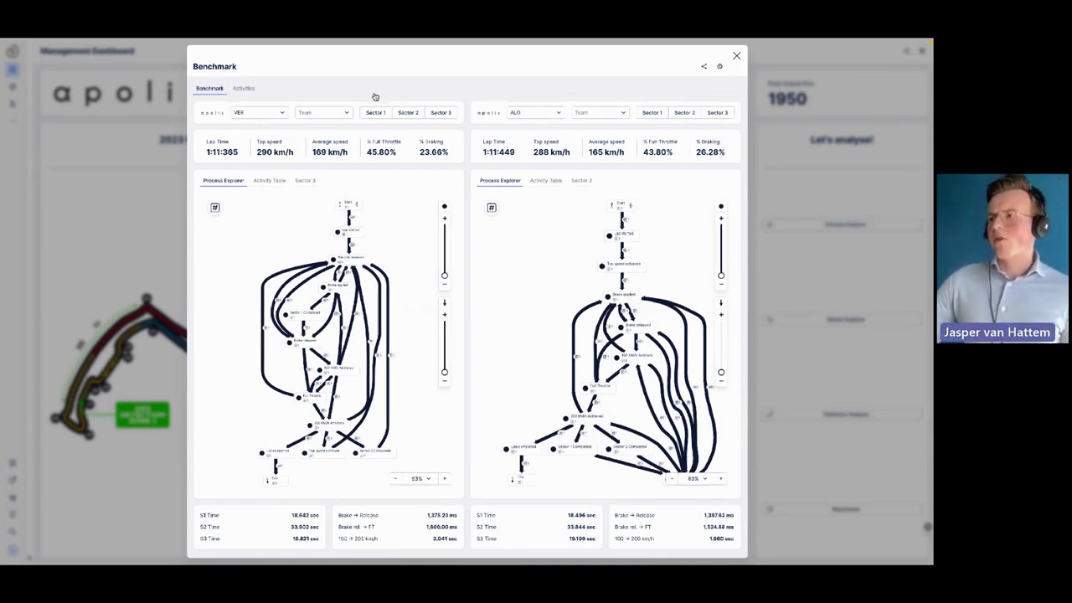
pyautogui.moveTo(256, 152); pyautogui.dragTo(304, 154)
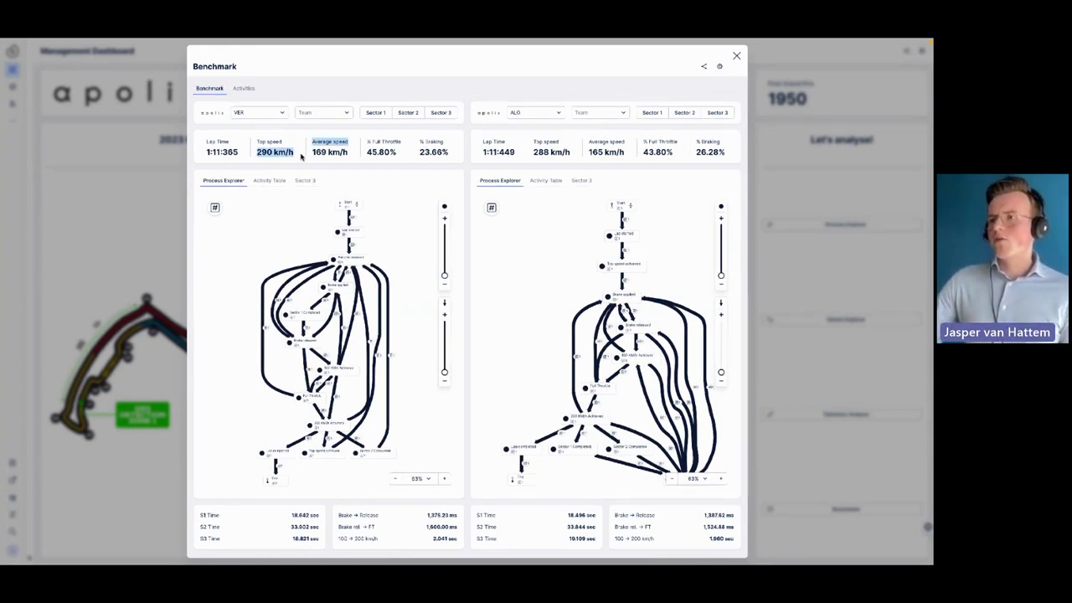
pyautogui.click(303, 155)
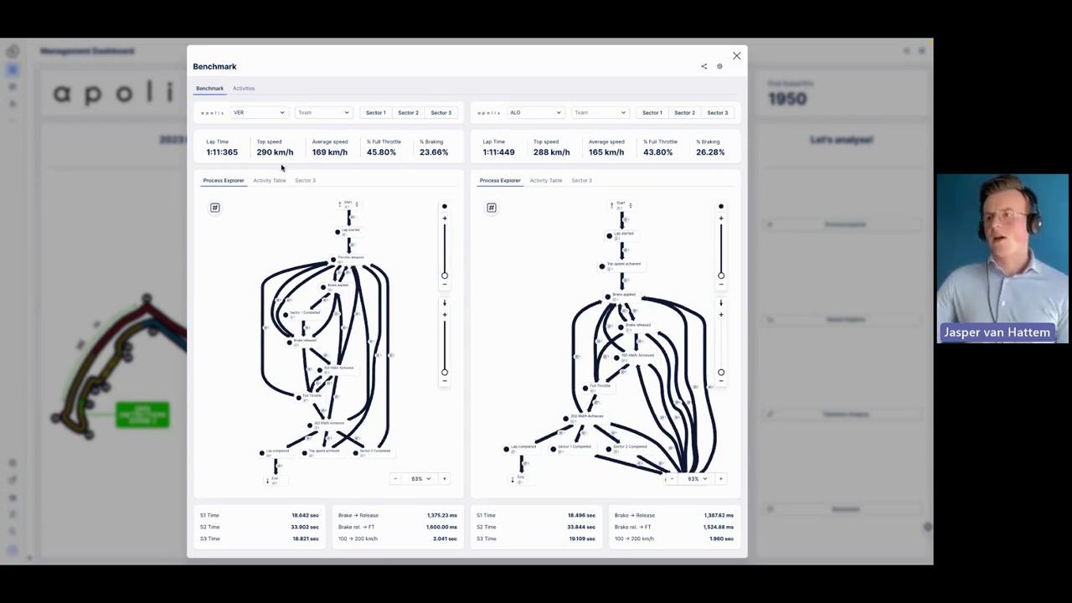
pyautogui.moveTo(313, 152); pyautogui.dragTo(346, 152)
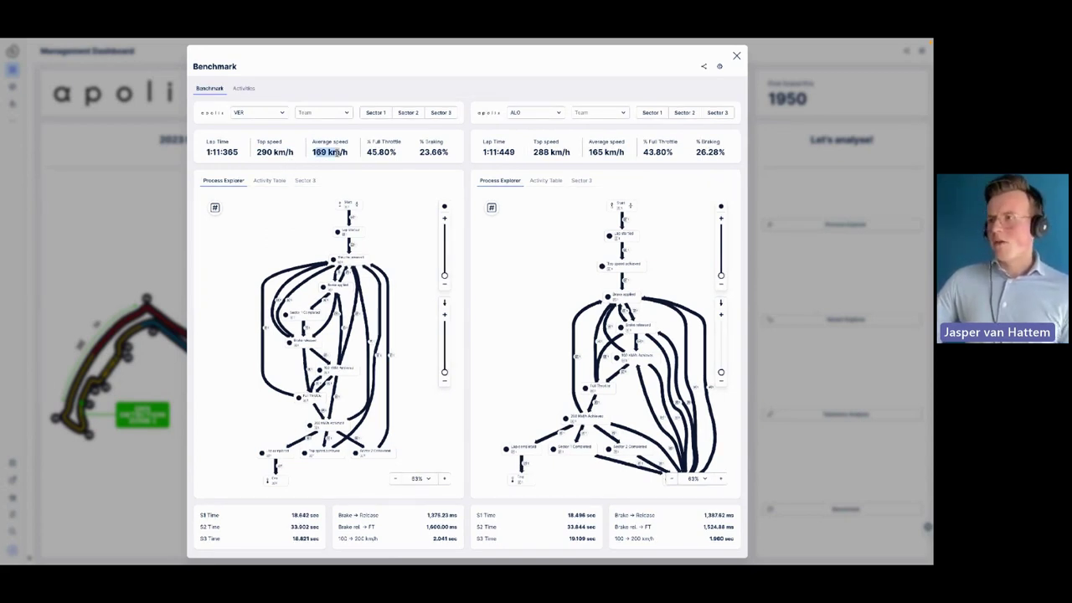
pyautogui.moveTo(589, 151); pyautogui.dragTo(624, 151)
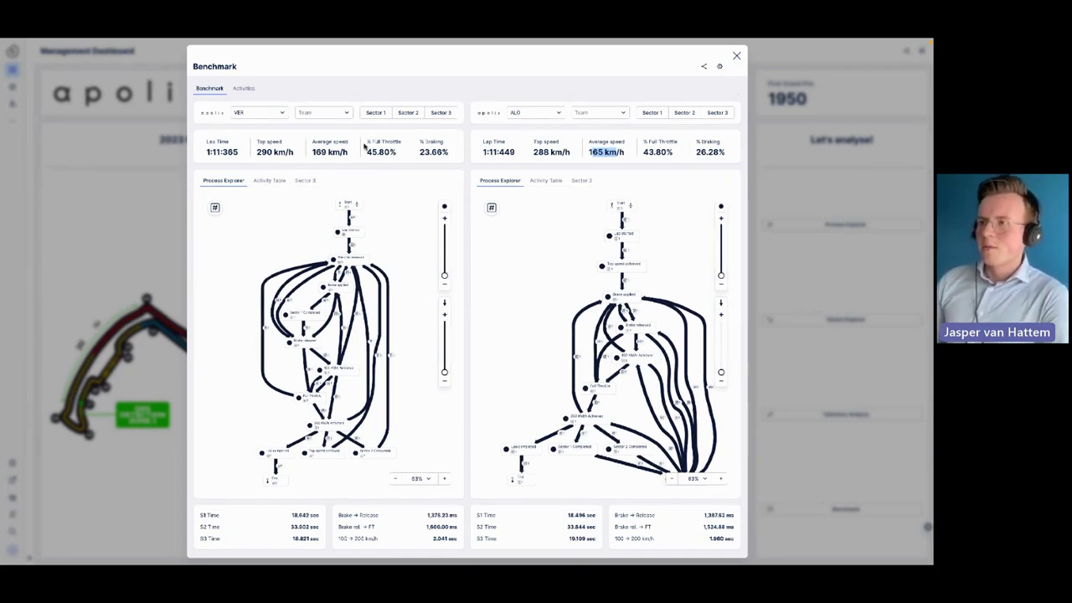
pyautogui.moveTo(365, 143); pyautogui.dragTo(391, 155)
pyautogui.click(391, 155)
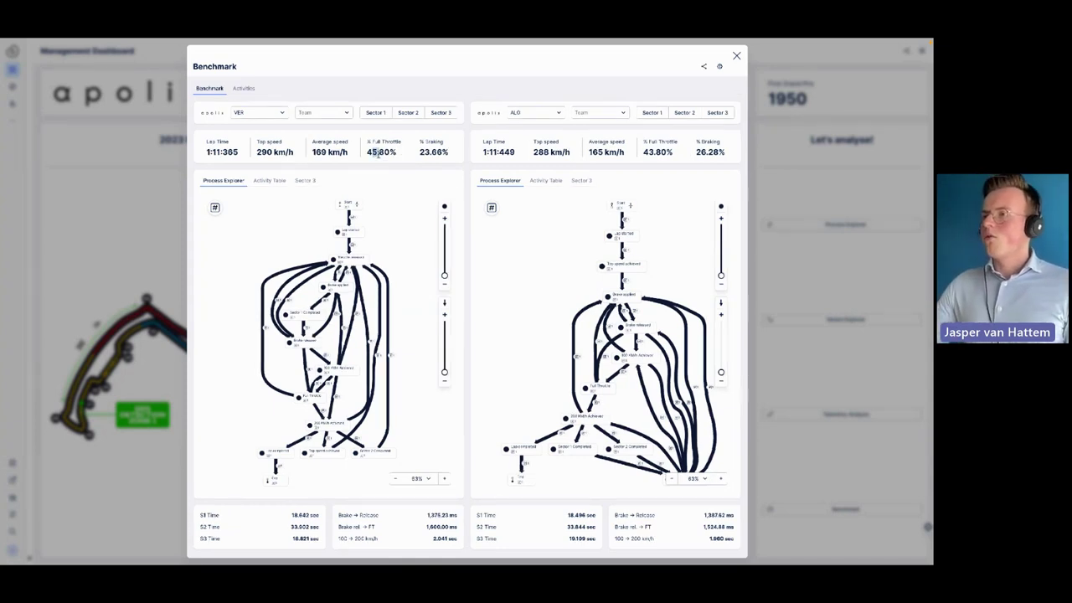
pyautogui.moveTo(391, 152); pyautogui.dragTo(368, 154)
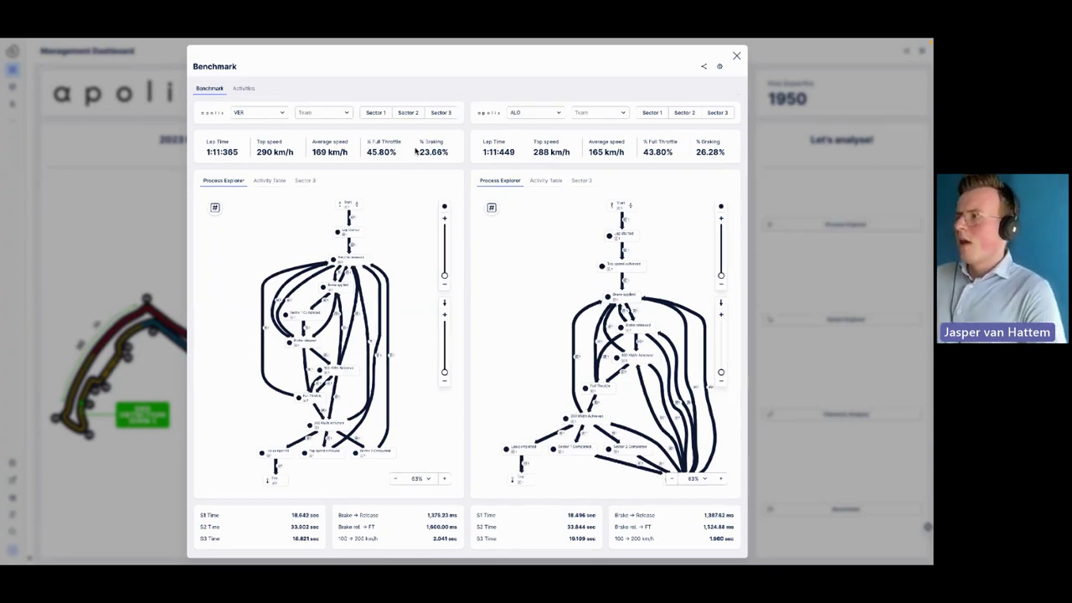
pyautogui.moveTo(418, 152); pyautogui.dragTo(446, 152)
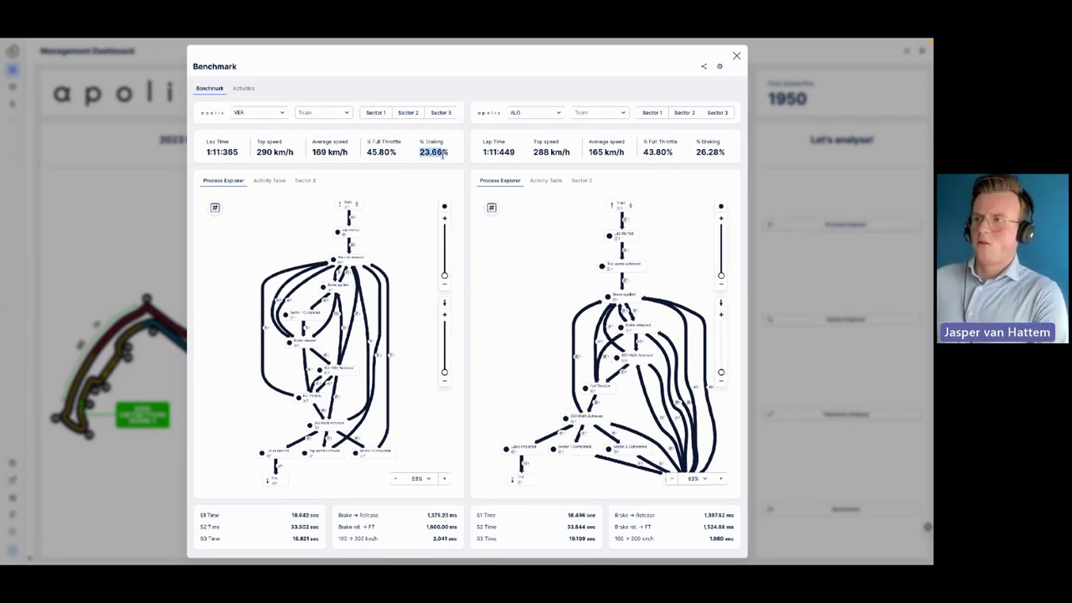
pyautogui.click(444, 153)
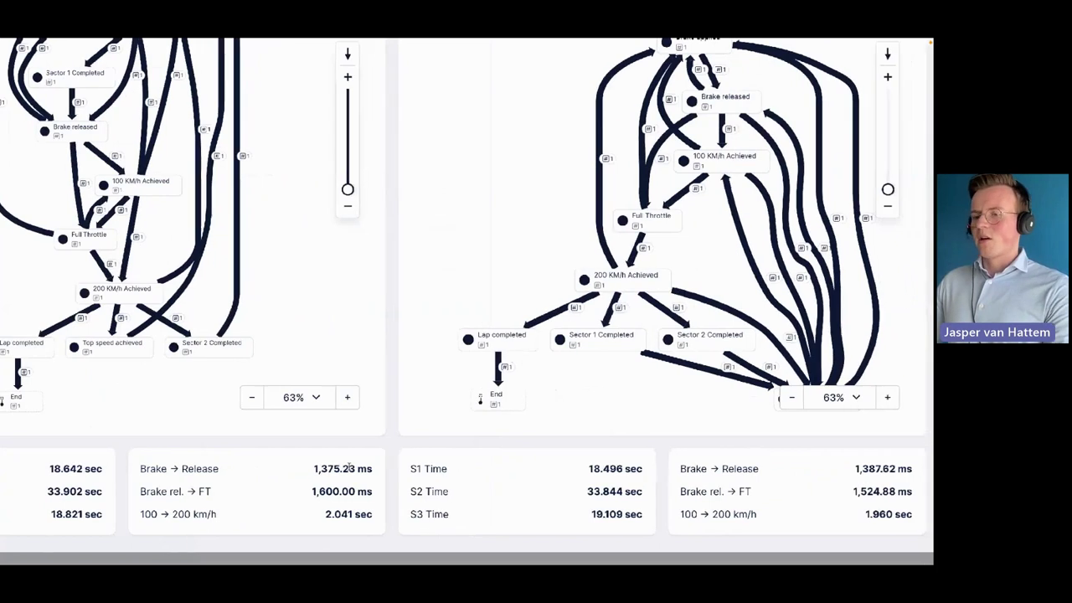
pyautogui.doubleClick(174, 470)
pyautogui.moveTo(166, 473); pyautogui.dragTo(222, 470)
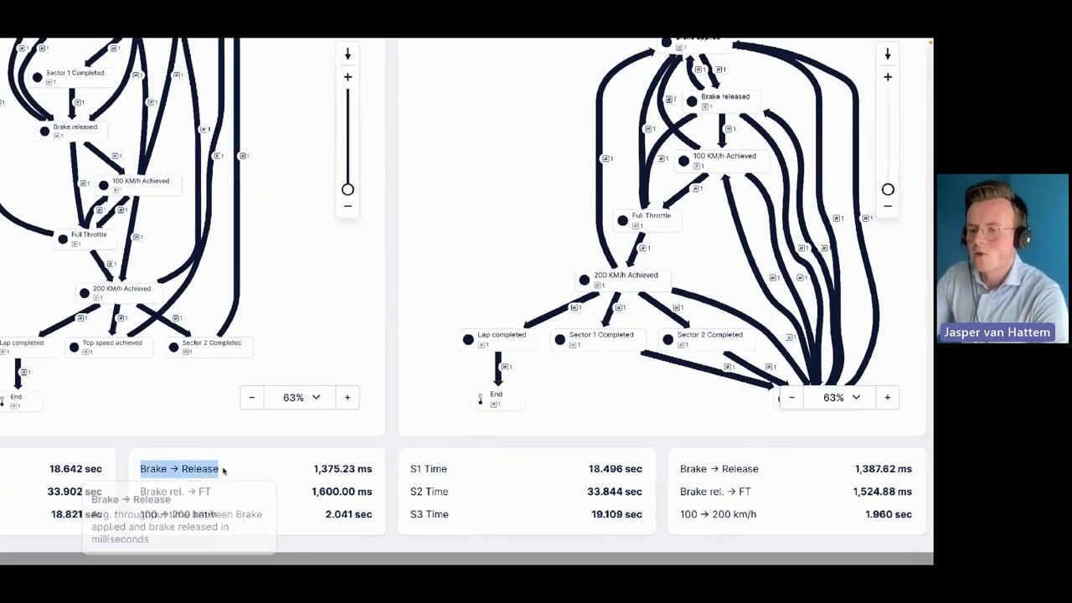
pyautogui.click(142, 470)
pyautogui.doubleClick(144, 469)
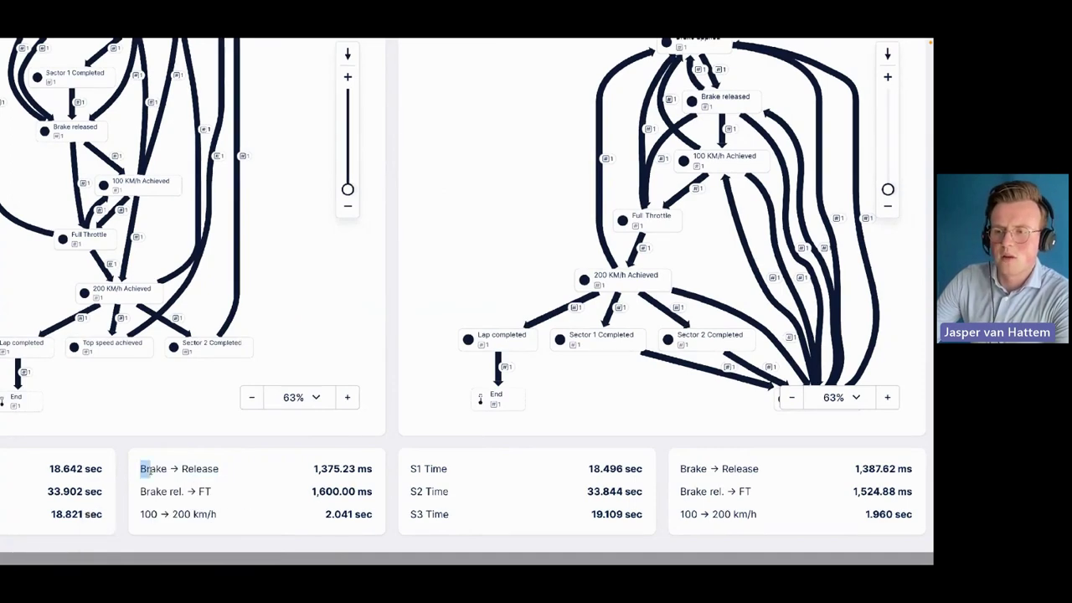
pyautogui.doubleClick(197, 469)
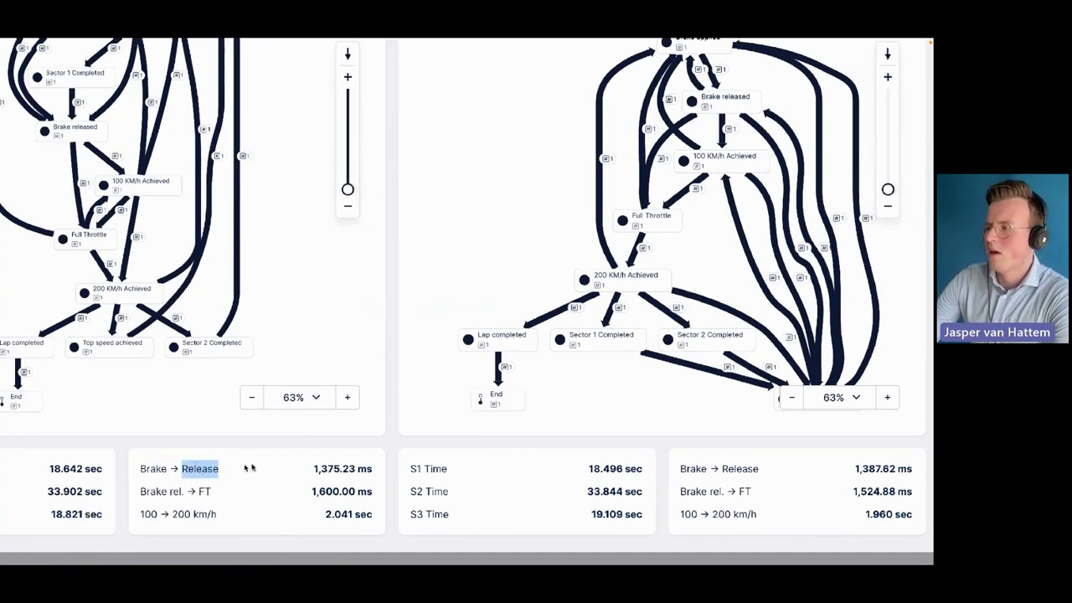
pyautogui.moveTo(311, 469); pyautogui.dragTo(341, 473)
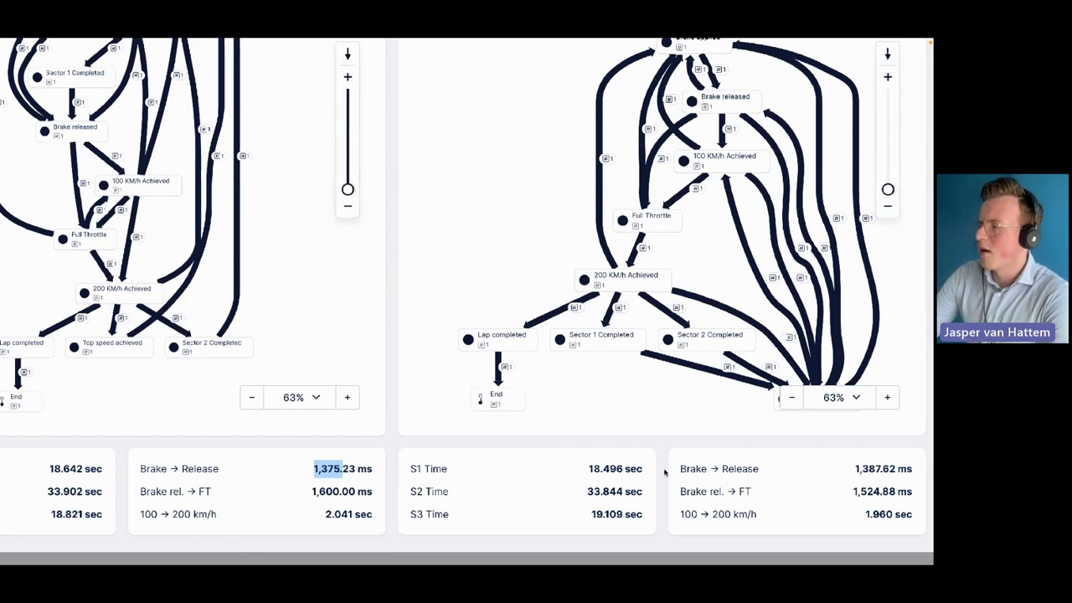
pyautogui.moveTo(680, 469); pyautogui.dragTo(757, 469)
pyautogui.moveTo(720, 469); pyautogui.dragTo(872, 471)
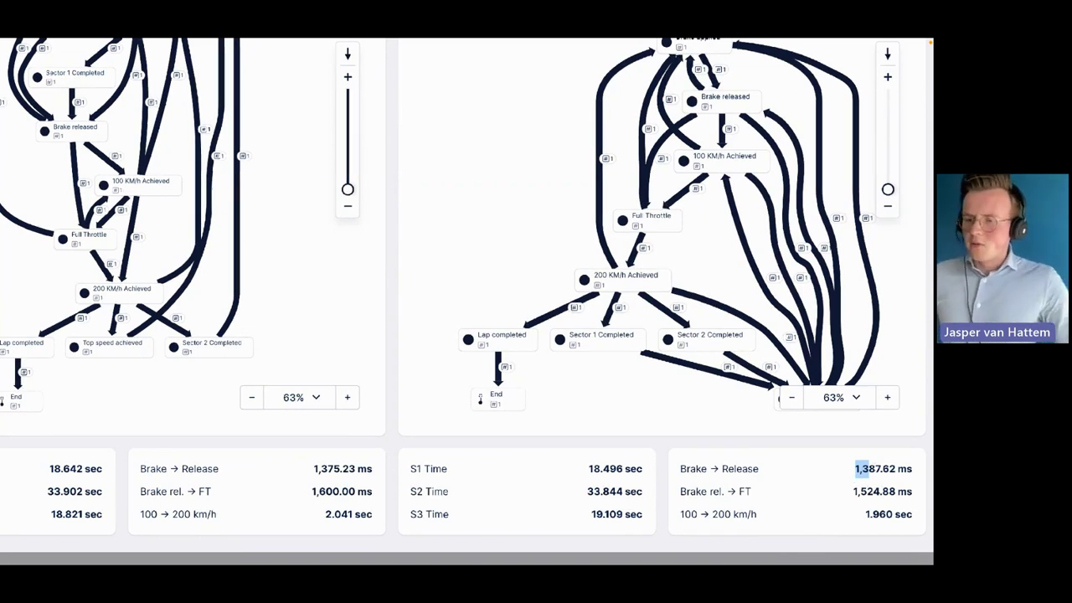
pyautogui.moveTo(140, 492); pyautogui.dragTo(211, 492)
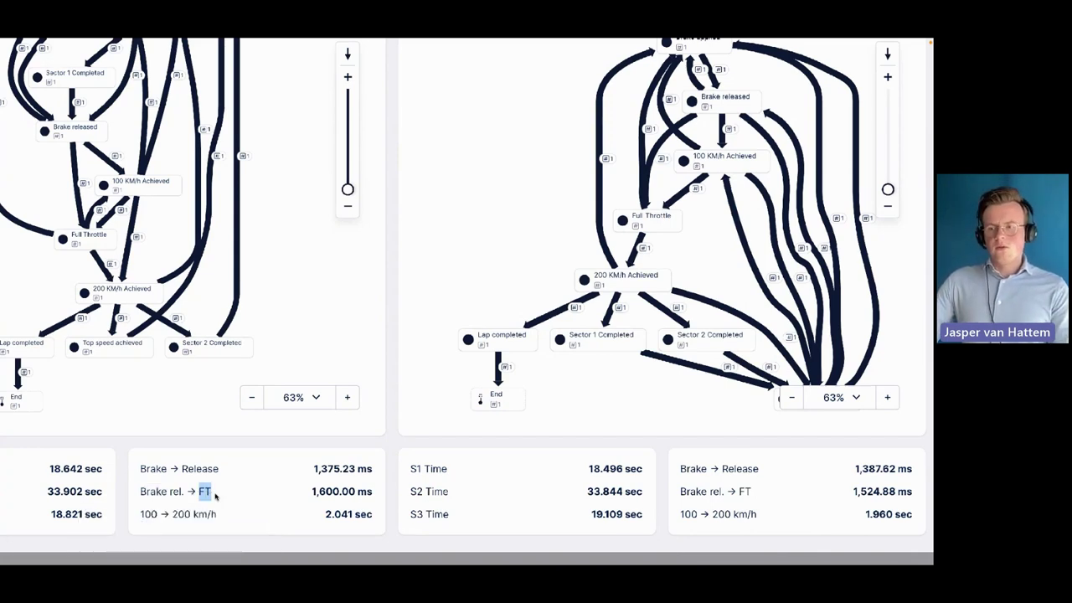
pyautogui.click(215, 497)
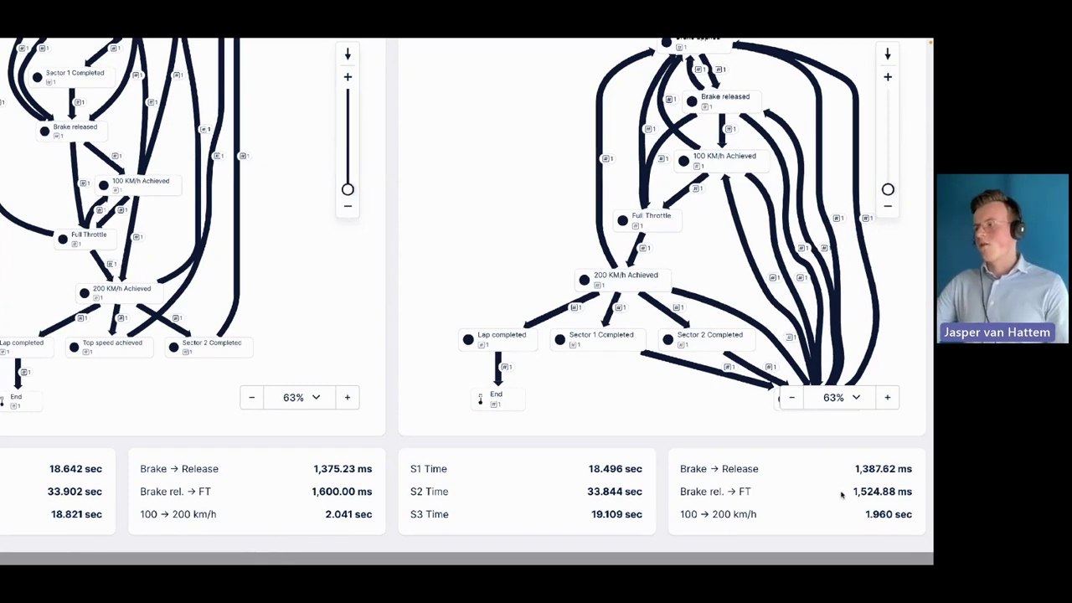
pyautogui.moveTo(852, 492); pyautogui.dragTo(895, 492)
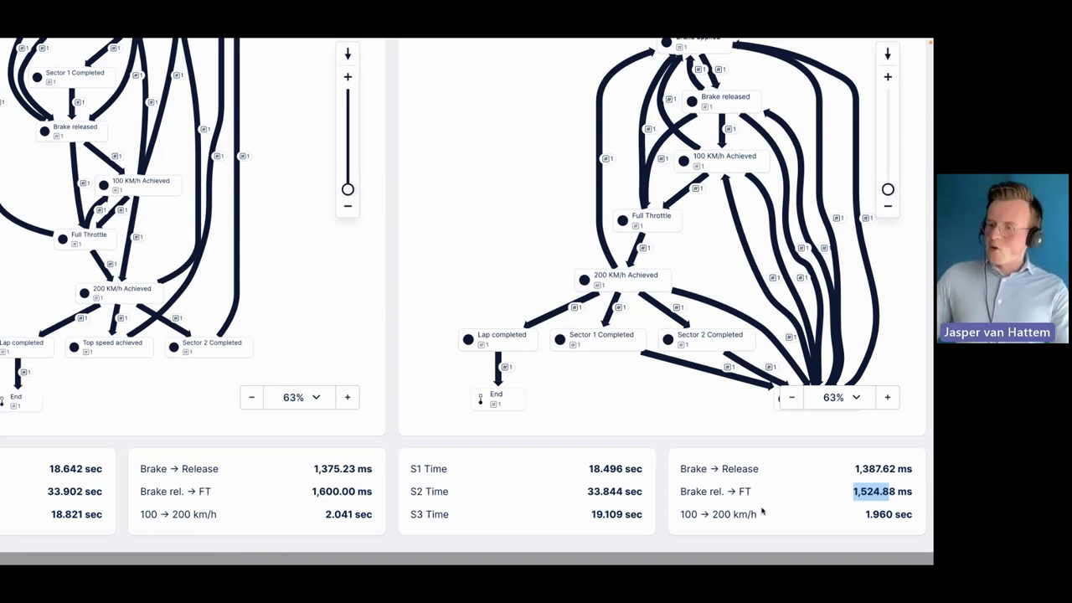
pyautogui.moveTo(134, 515); pyautogui.dragTo(161, 514)
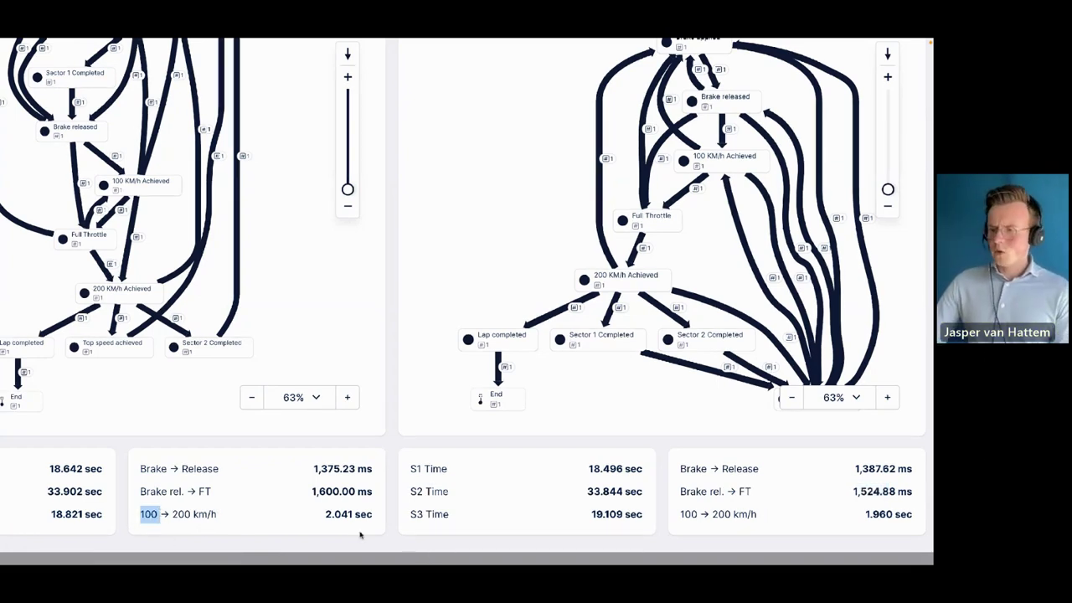
pyautogui.moveTo(325, 514); pyautogui.dragTo(360, 516)
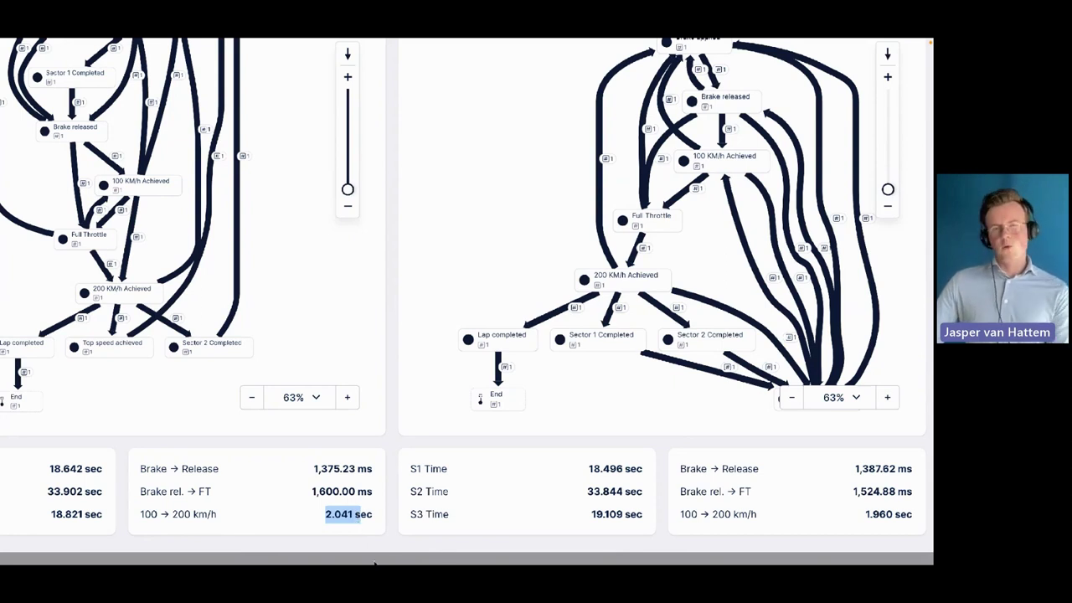
pyautogui.moveTo(865, 513)
pyautogui.mouseDown()
pyautogui.moveTo(890, 513)
pyautogui.moveTo(882, 511)
pyautogui.mouseUp()
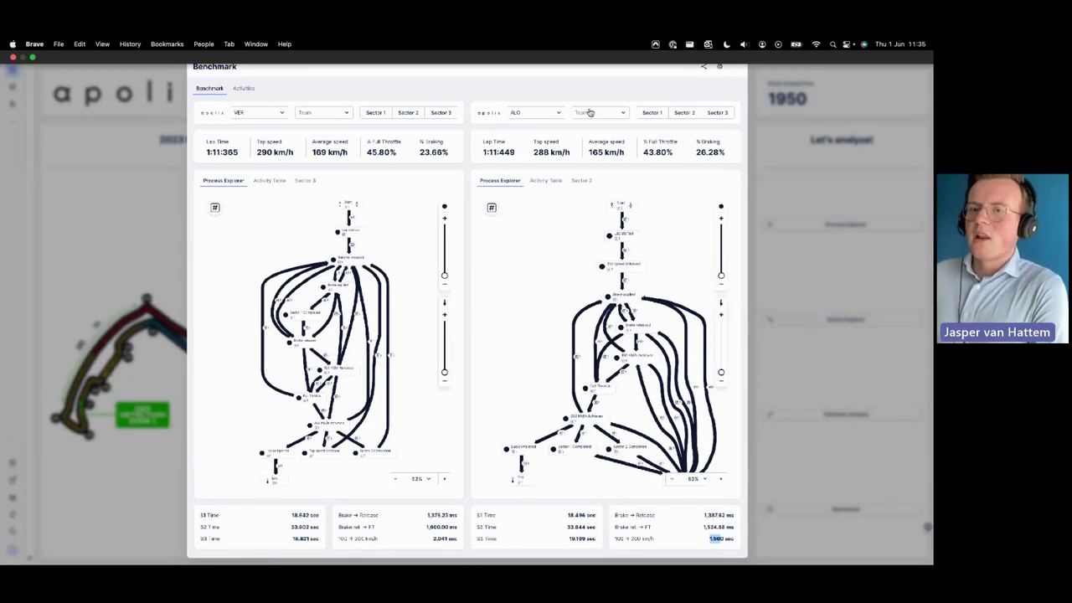
# - Switch both panels to Sector 1 and highlight full throttle 54.29% vs 46.88% and VER's 21.88% braking
pyautogui.click(378, 116)
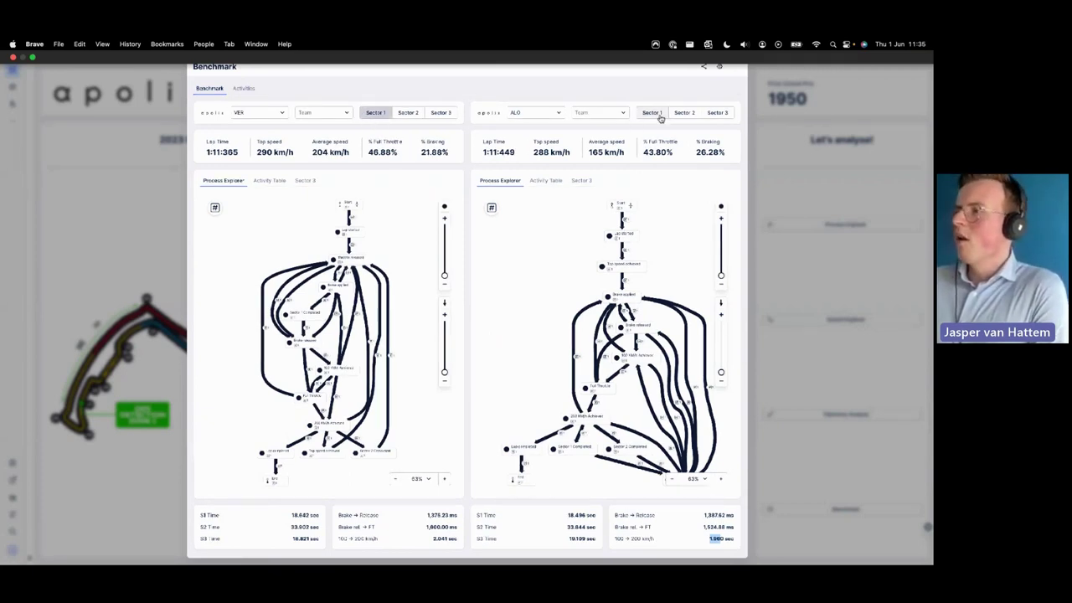
pyautogui.click(651, 112)
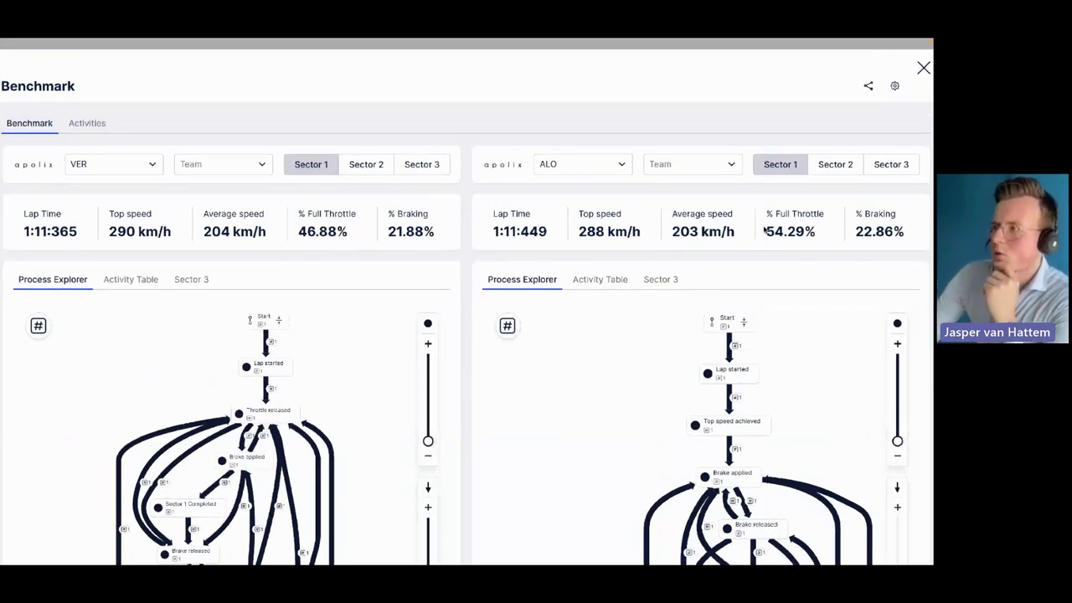
pyautogui.moveTo(765, 231)
pyautogui.mouseDown()
pyautogui.moveTo(818, 238)
pyautogui.moveTo(770, 233)
pyautogui.moveTo(786, 234)
pyautogui.mouseUp()
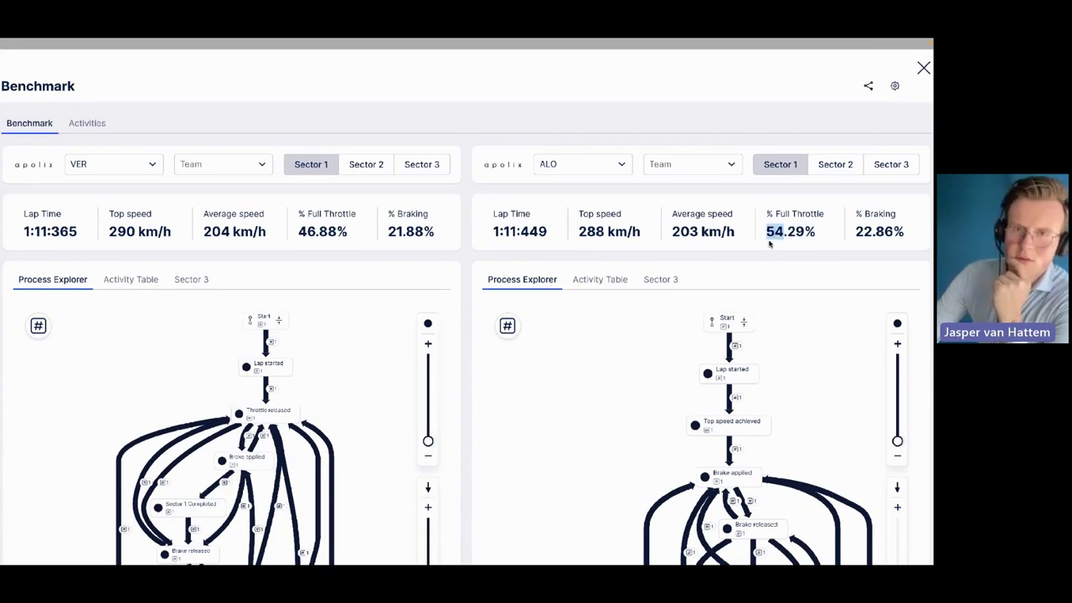
pyautogui.moveTo(297, 232); pyautogui.dragTo(317, 234)
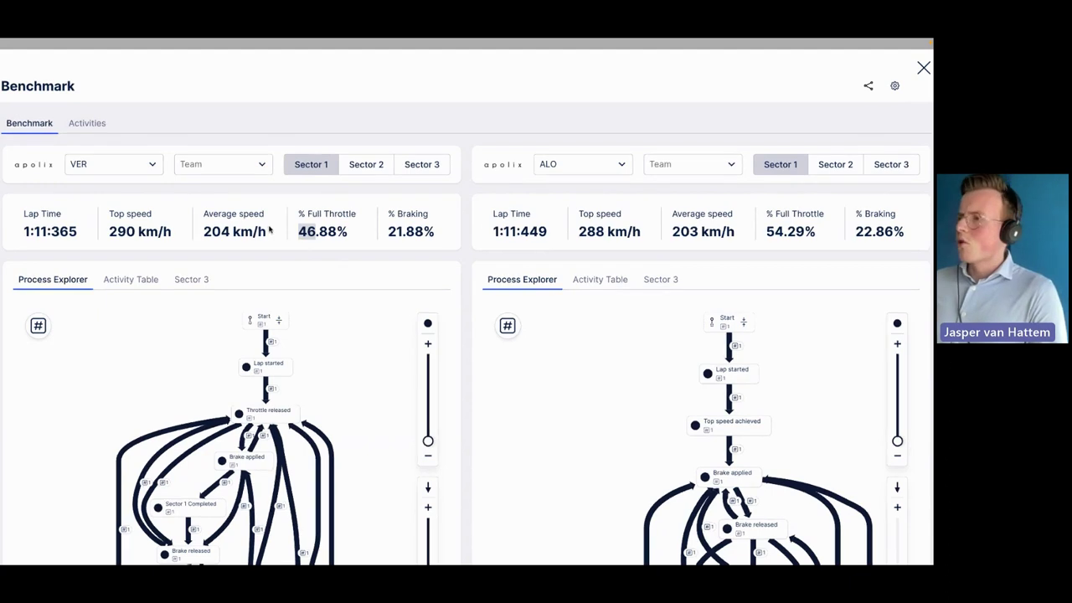
pyautogui.doubleClick(423, 233)
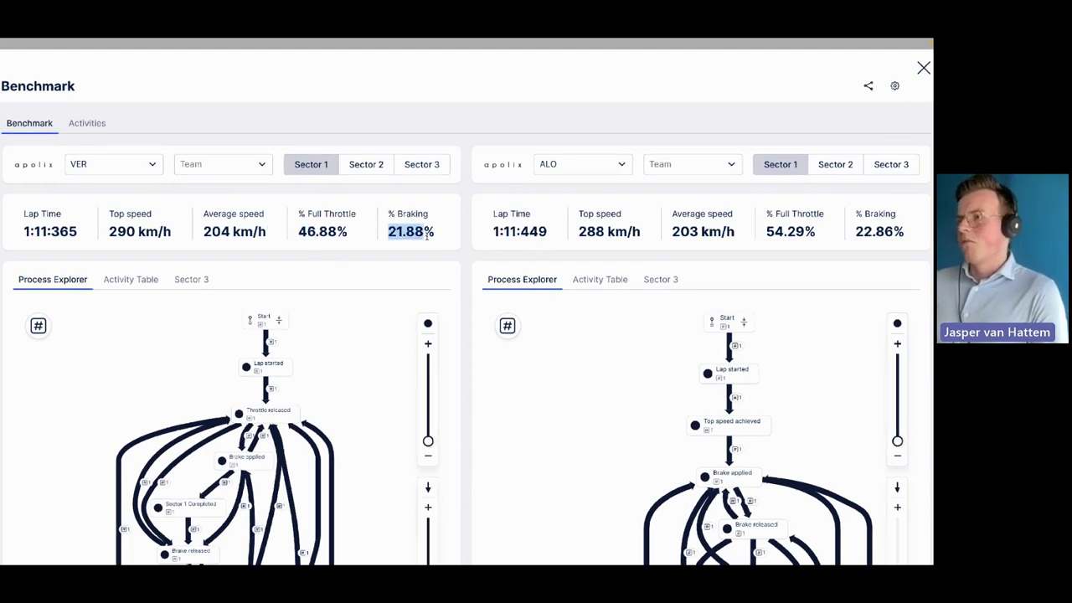
# - Compare both drivers on Sector 2, noting ALO's 37.78% full throttle, then switch both to Sector 3
pyautogui.click(381, 165)
pyautogui.click(856, 167)
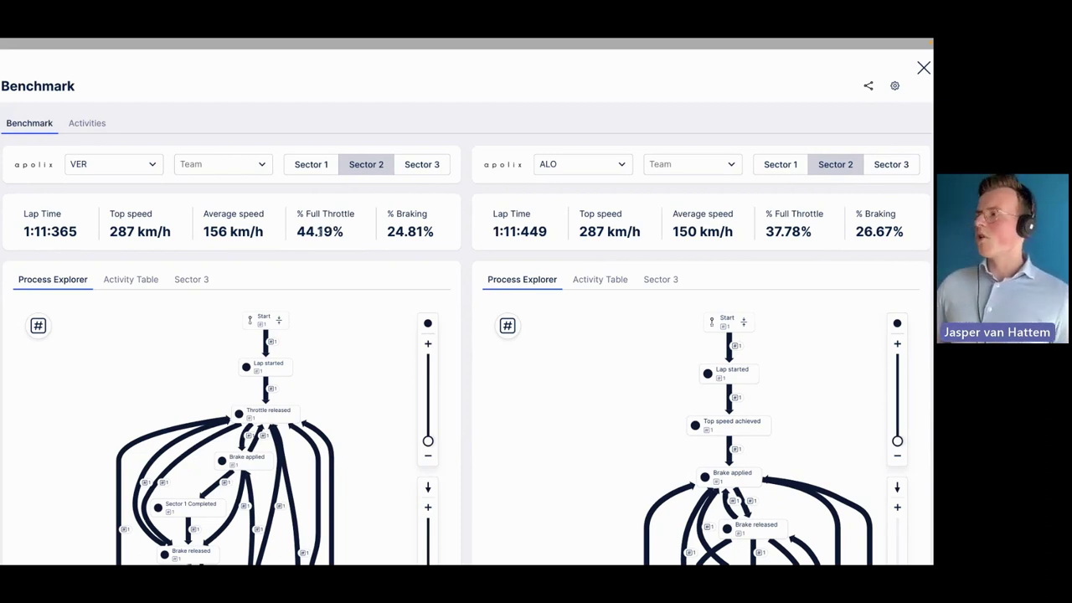
pyautogui.moveTo(765, 231); pyautogui.dragTo(792, 231)
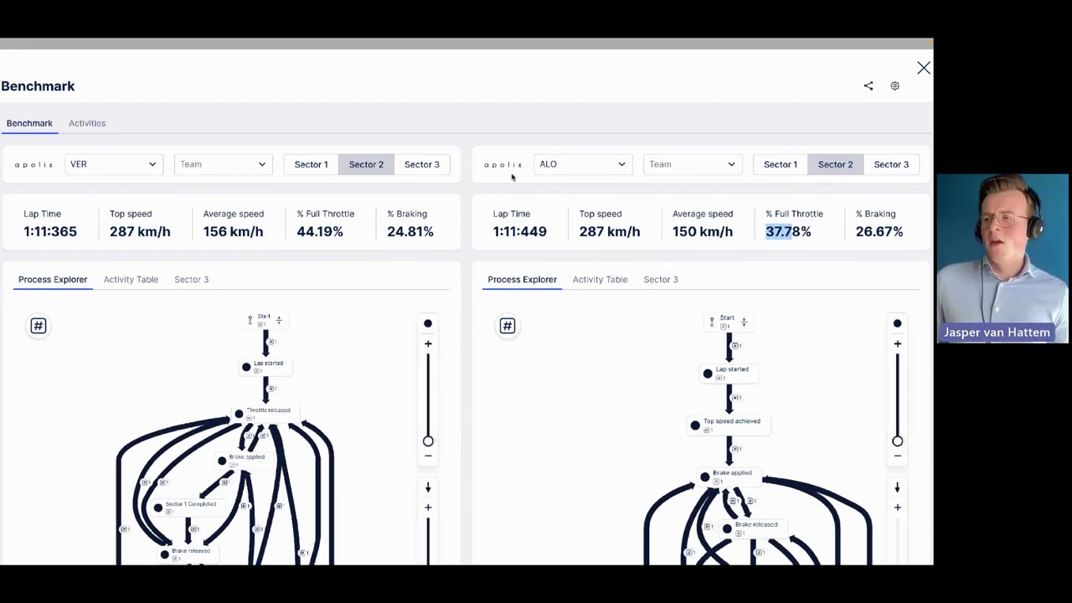
pyautogui.click(437, 164)
pyautogui.click(910, 168)
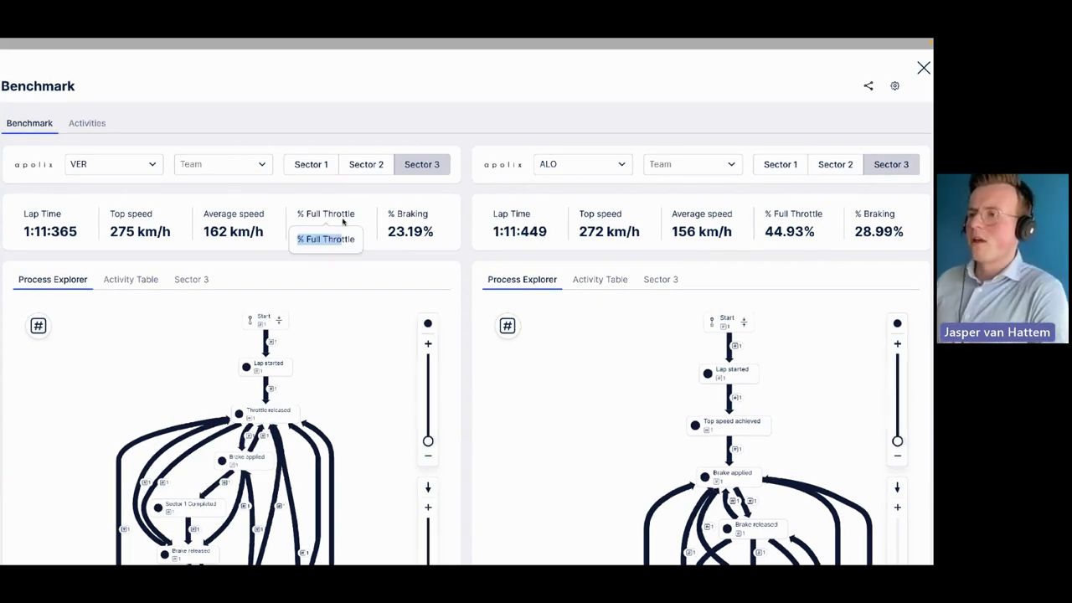
pyautogui.moveTo(299, 232); pyautogui.dragTo(348, 239)
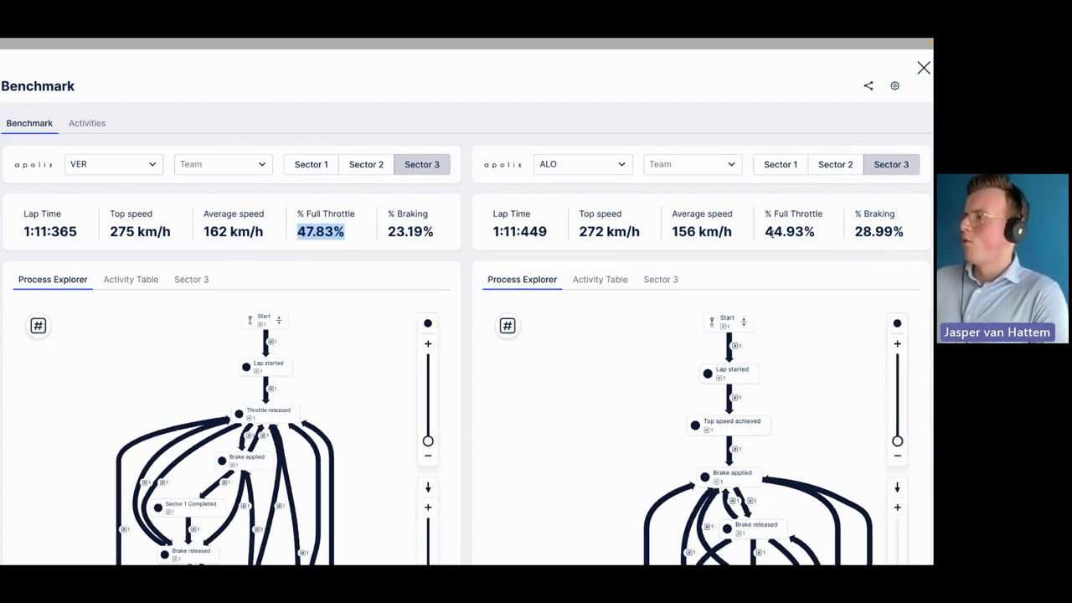
pyautogui.moveTo(765, 232); pyautogui.dragTo(789, 238)
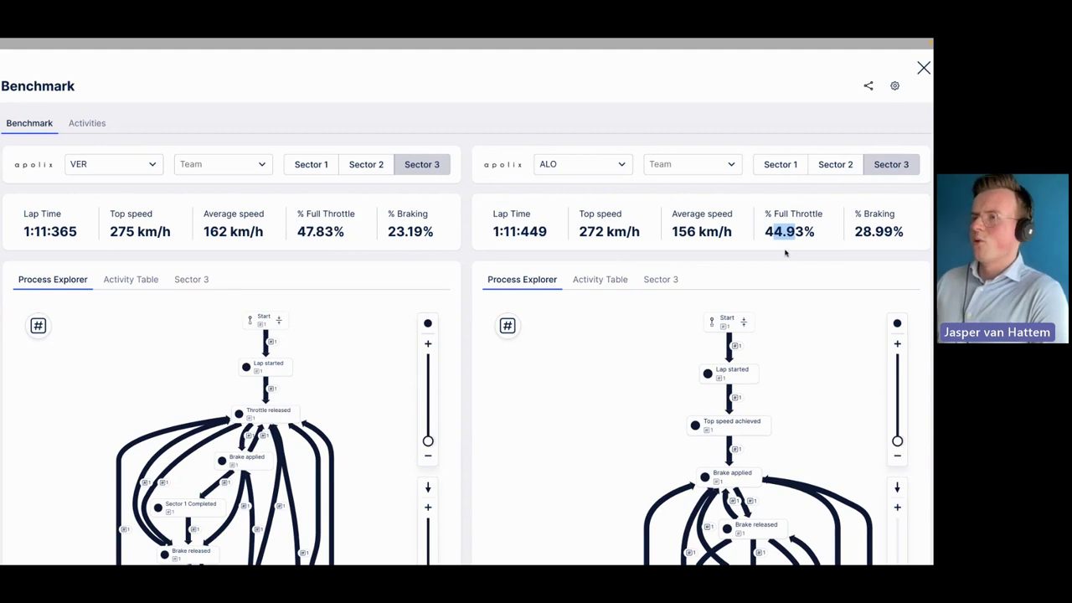
pyautogui.moveTo(109, 232); pyautogui.dragTo(123, 230)
pyautogui.click(112, 232)
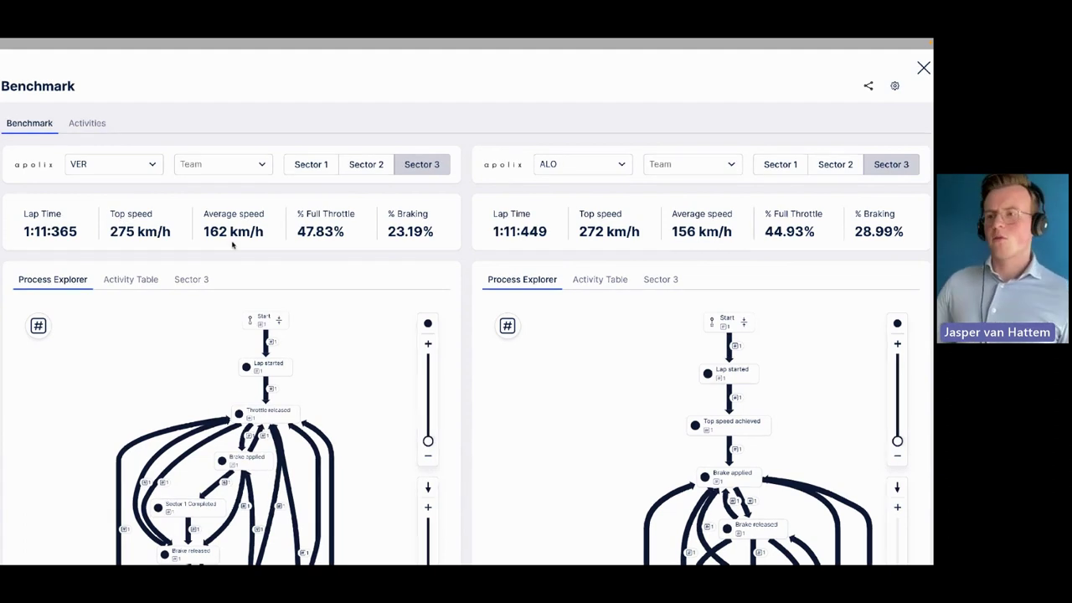
pyautogui.scroll(-3, 300, 253)
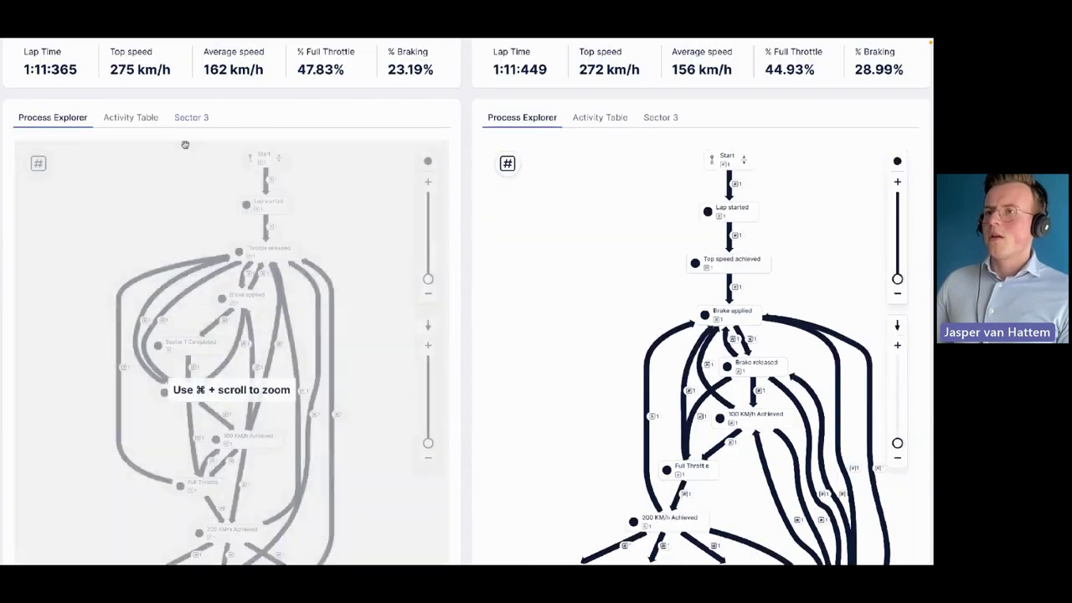
pyautogui.click(191, 117)
# - Switch VER's and ALO's Sector 3 process maps to Throughput Time (Average) and centre both graphs
pyautogui.click(659, 117)
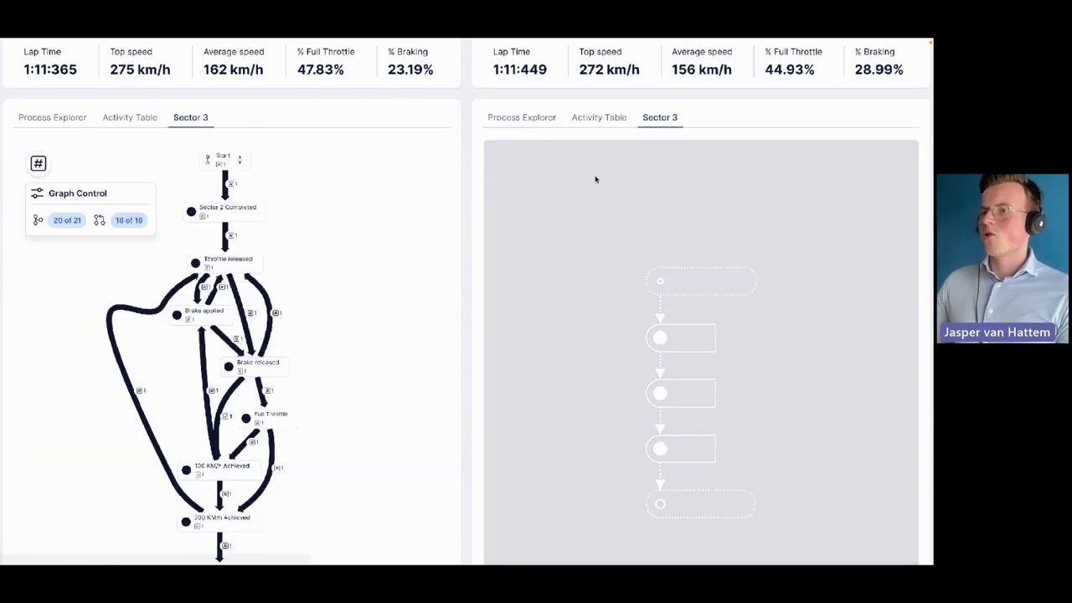
pyautogui.click(38, 163)
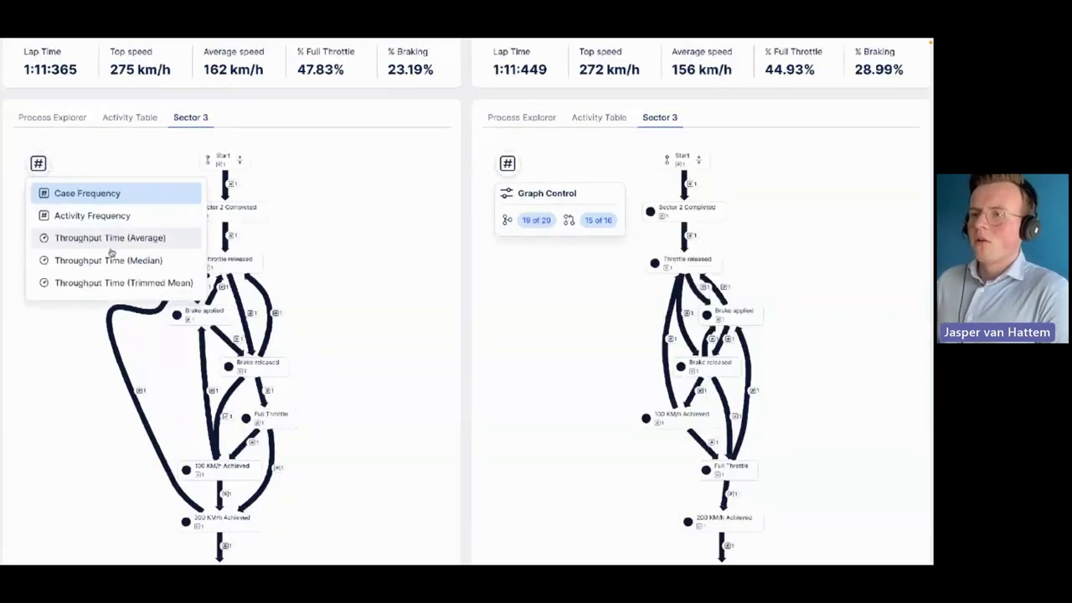
pyautogui.click(110, 243)
pyautogui.click(507, 163)
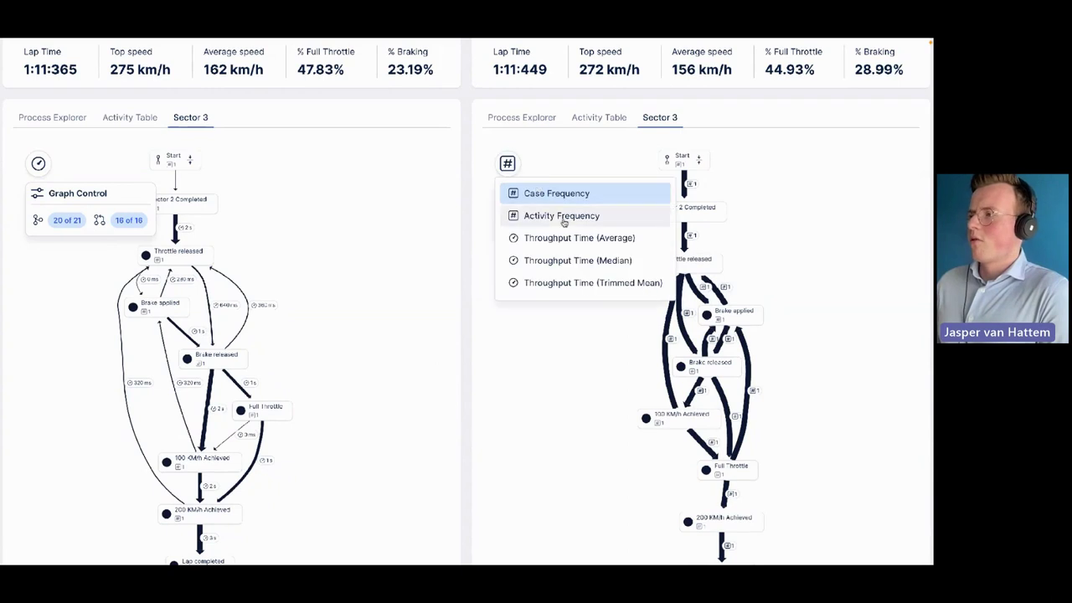
pyautogui.click(567, 234)
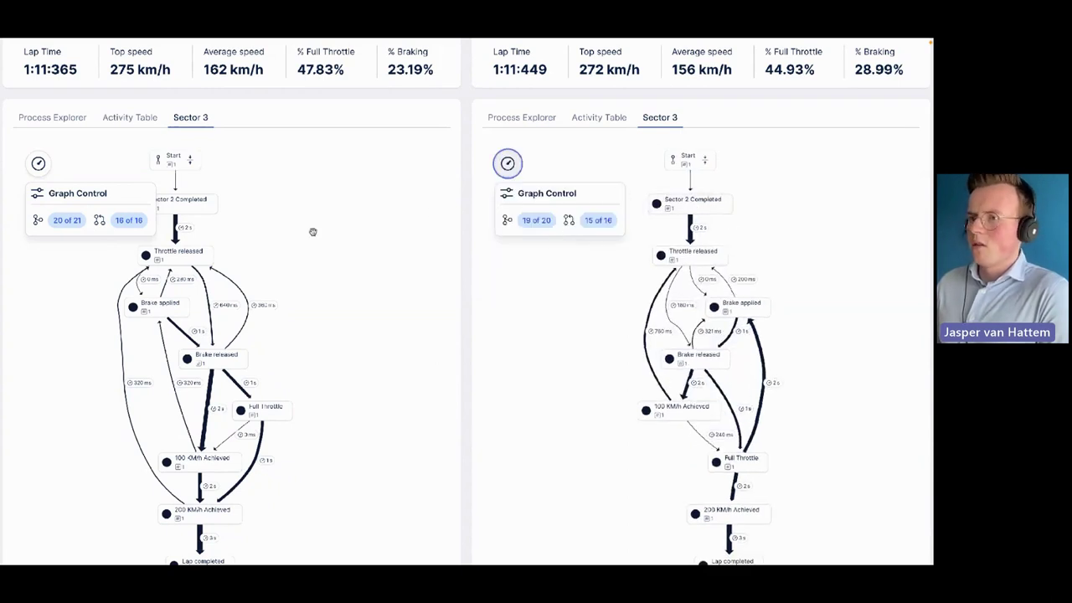
pyautogui.moveTo(310, 232); pyautogui.dragTo(360, 223)
pyautogui.moveTo(761, 240); pyautogui.dragTo(764, 230)
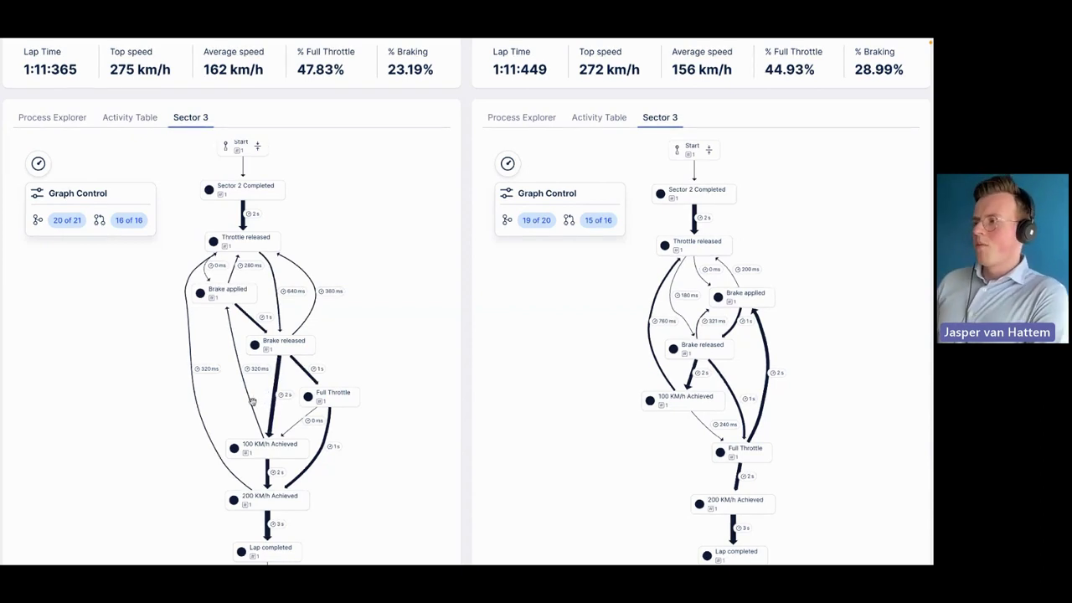
pyautogui.scroll(-1, 625, 384)
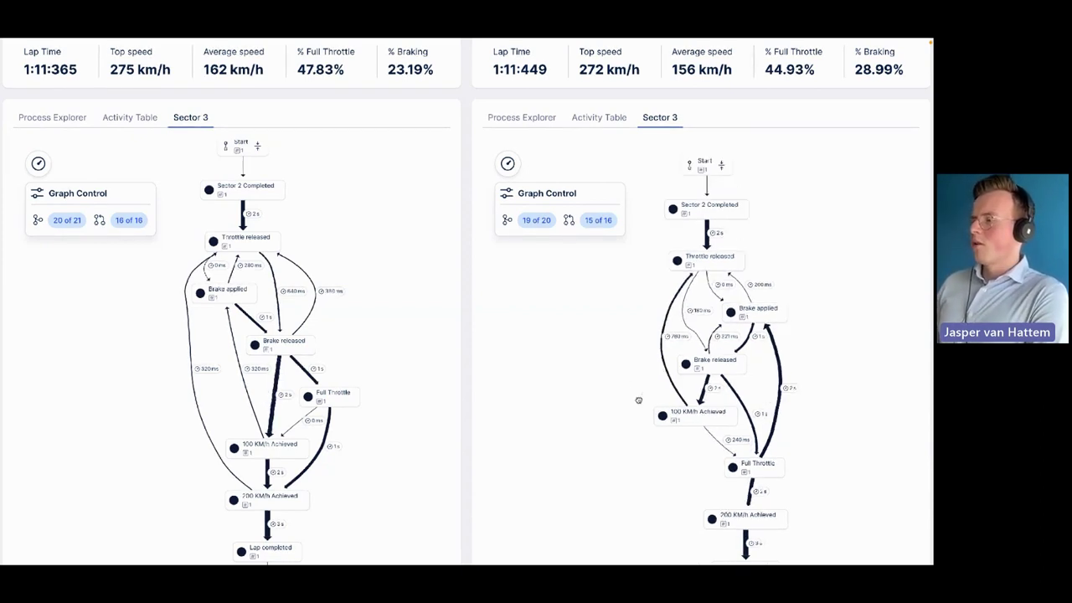
pyautogui.scroll(-1, 367, 465)
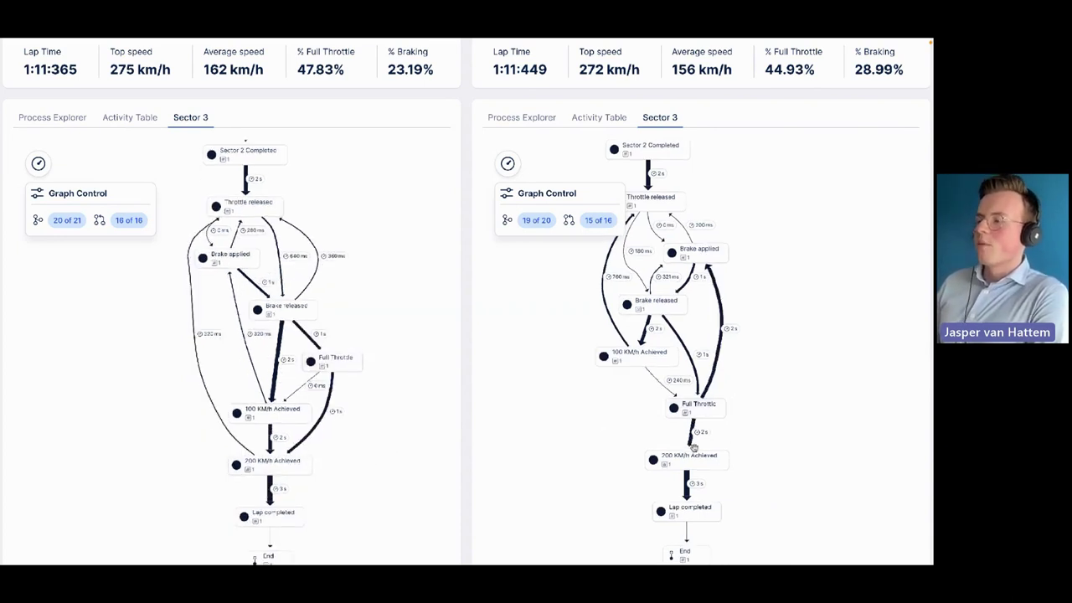
pyautogui.scroll(3, 693, 444)
pyautogui.scroll(-2, 694, 452)
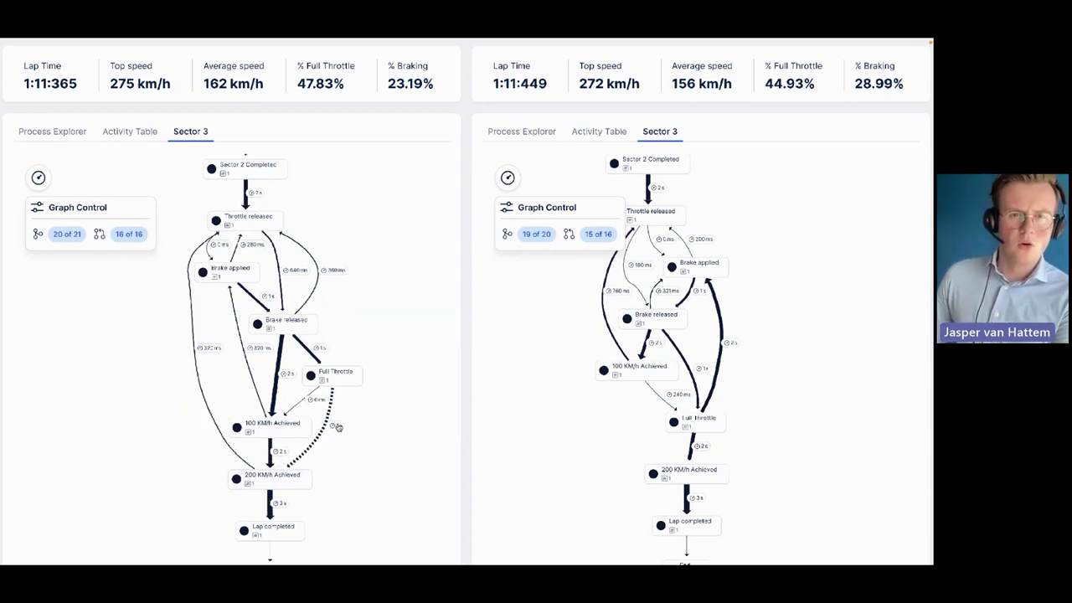
pyautogui.moveTo(338, 426)
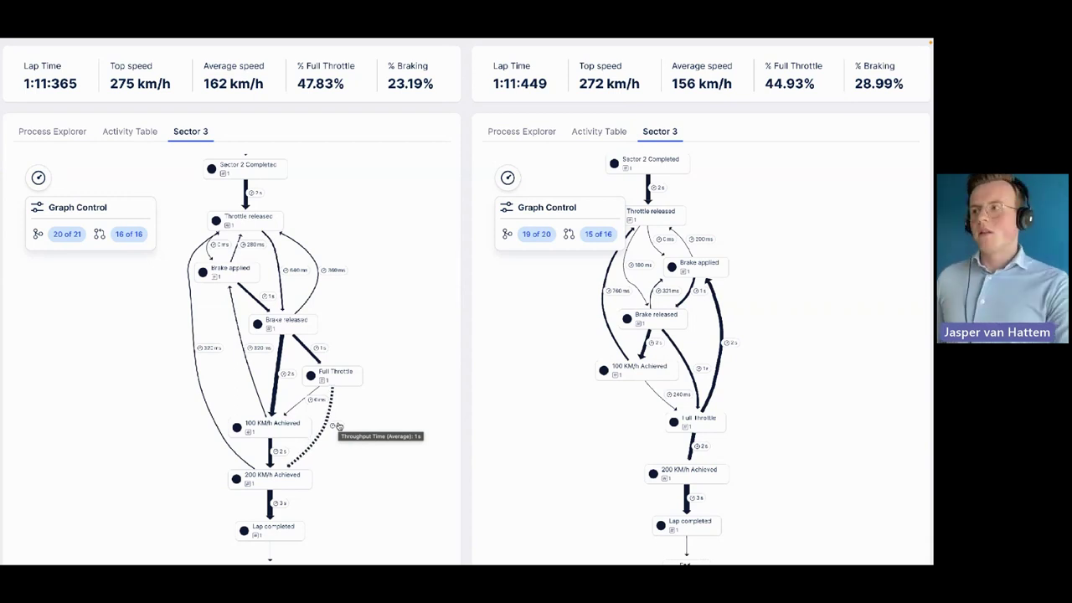
# - Open VER's and ALO's activity tables, down to the Lap completed rows at 01:24:07 and 01:22:59
pyautogui.click(134, 133)
pyautogui.click(619, 133)
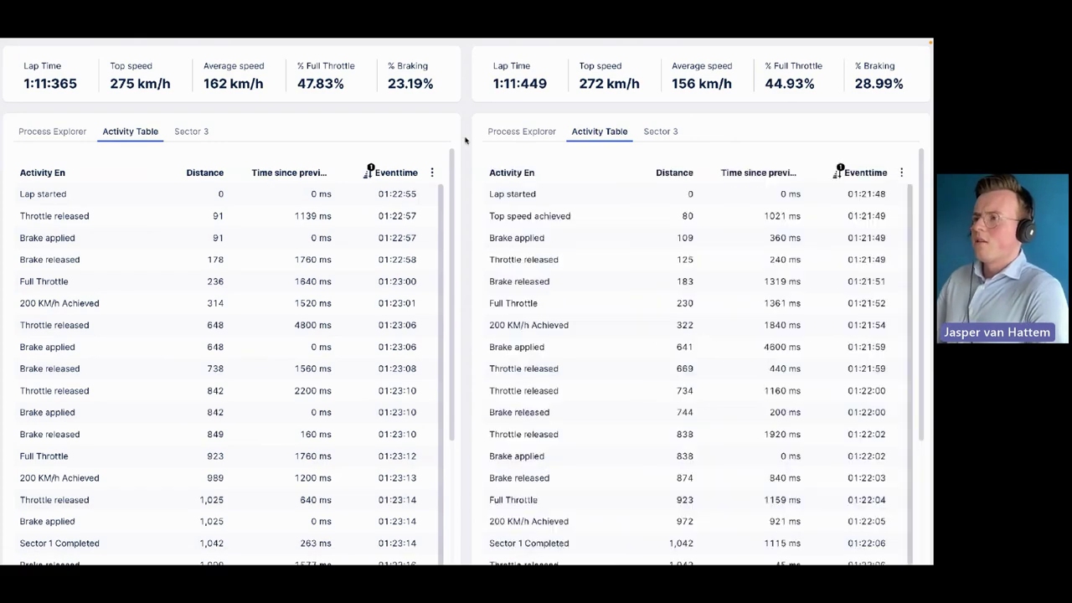
pyautogui.scroll(-1, 464, 141)
pyautogui.scroll(-5, 343, 232)
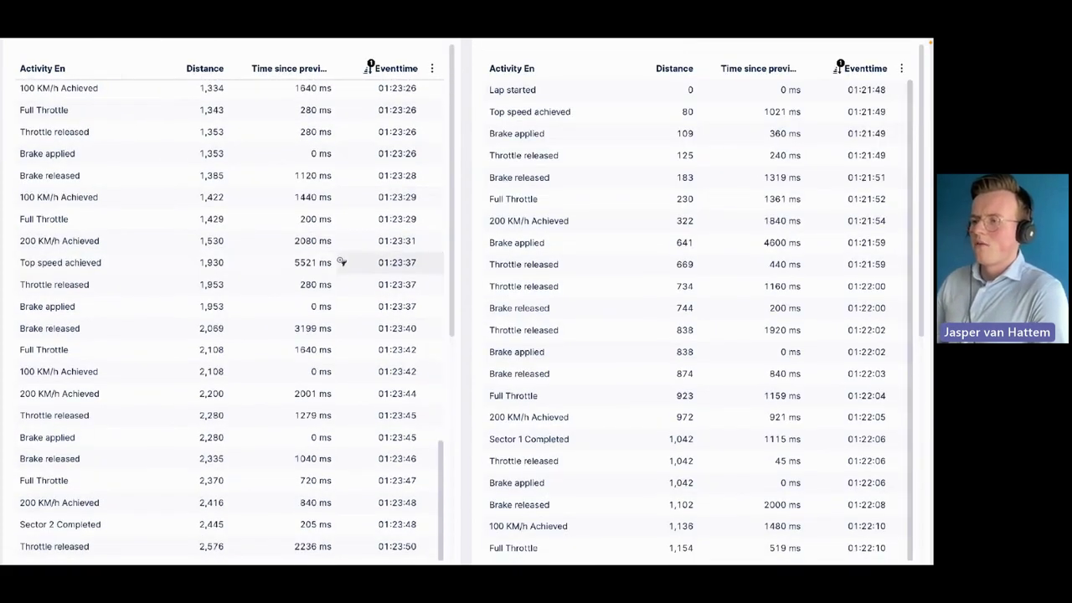
pyautogui.scroll(-5, 343, 283)
pyautogui.scroll(-10, 770, 344)
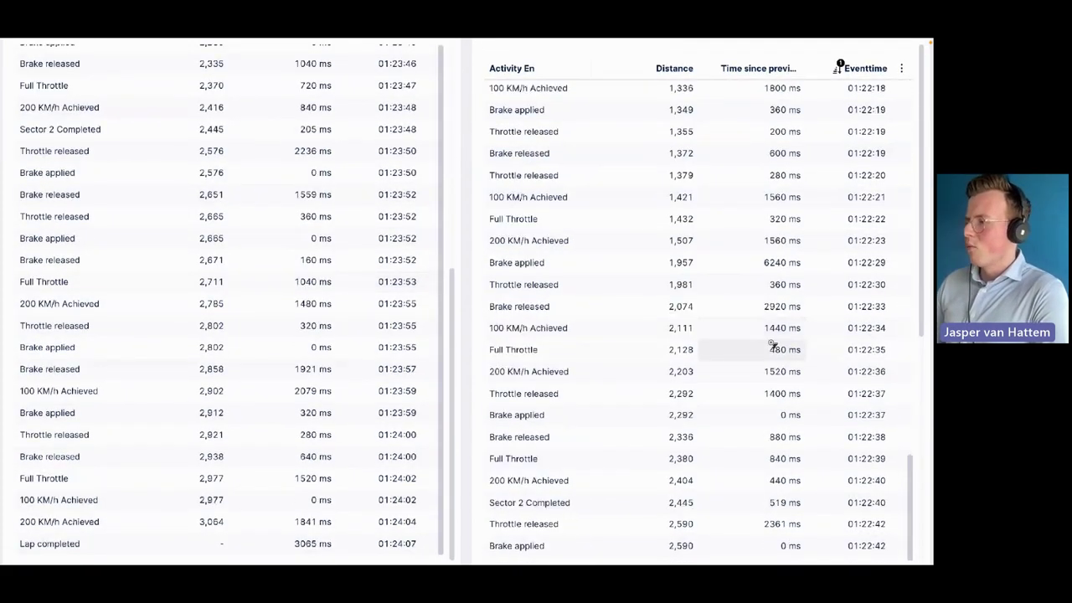
pyautogui.scroll(-5, 748, 365)
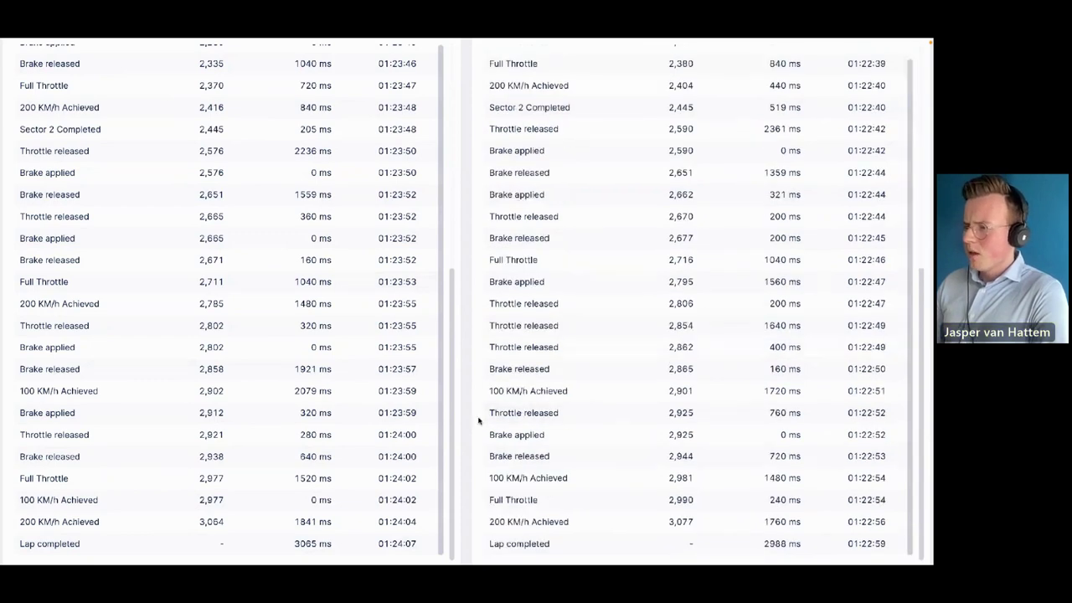
pyautogui.scroll(-1, 473, 423)
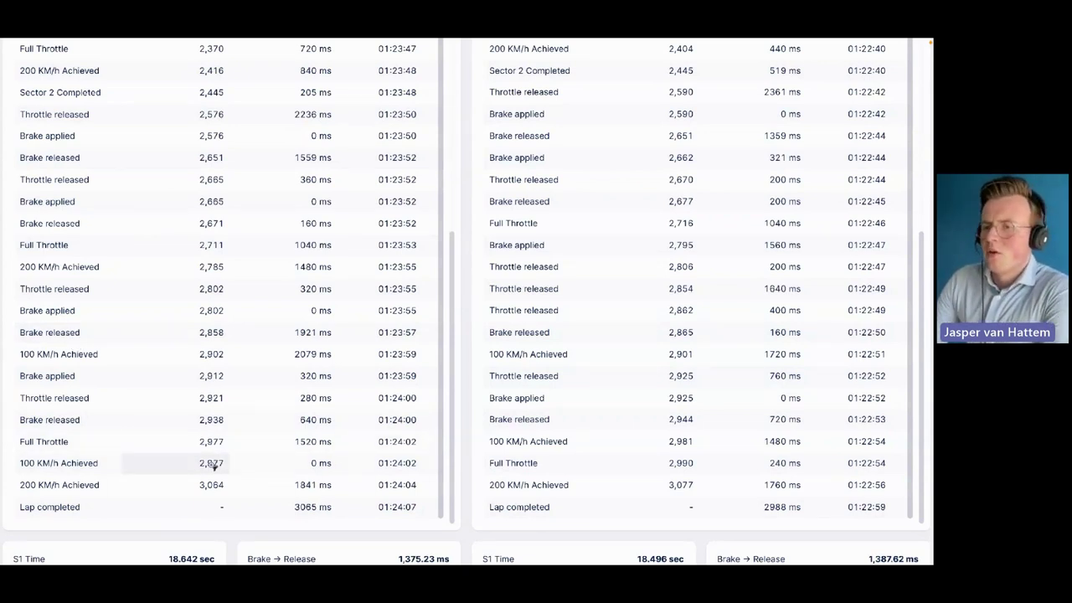
# - Select VER's last Full Throttle entry (01:24:02, 1520 ms) and ALO's (01:22:54, 240 ms)
pyautogui.click(25, 442)
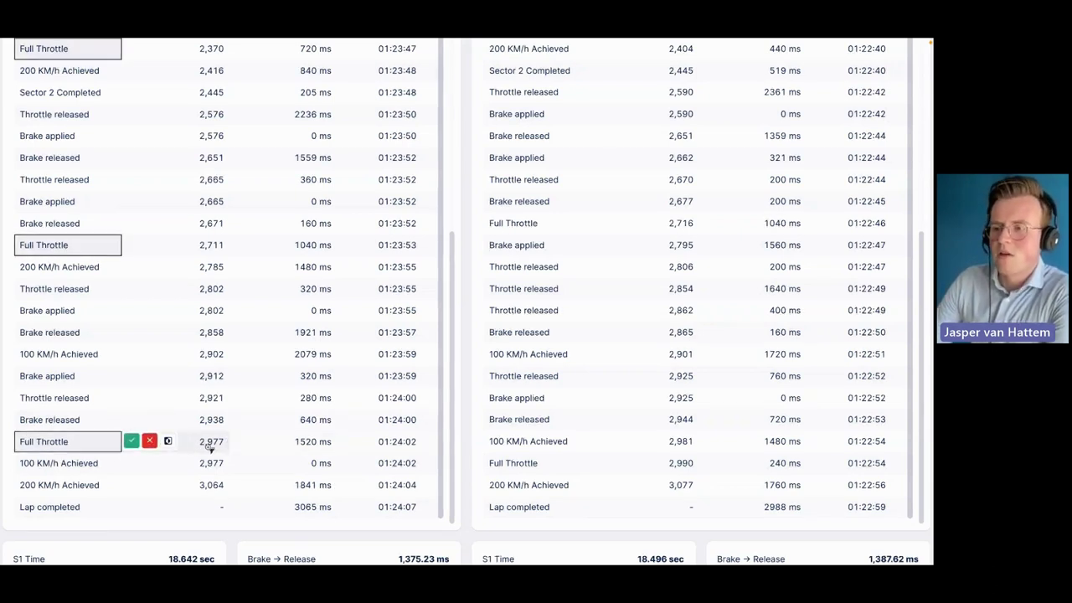
pyautogui.click(502, 466)
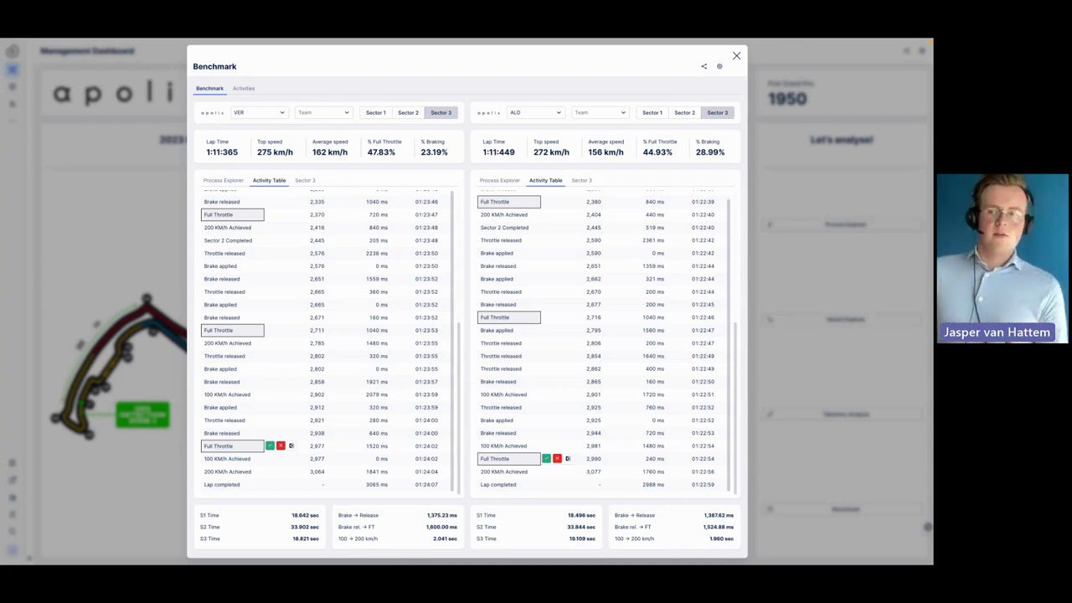
# - Show throughput times on VER's process map, then reveal the summary's first takeaway on cornering and sector one
pyautogui.click(223, 180)
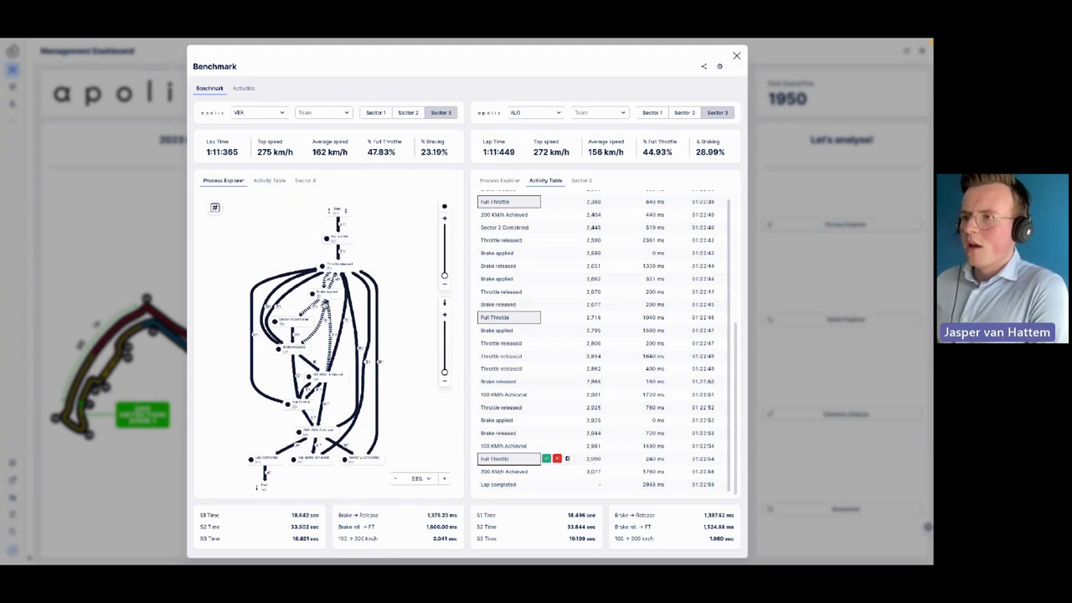
pyautogui.click(215, 208)
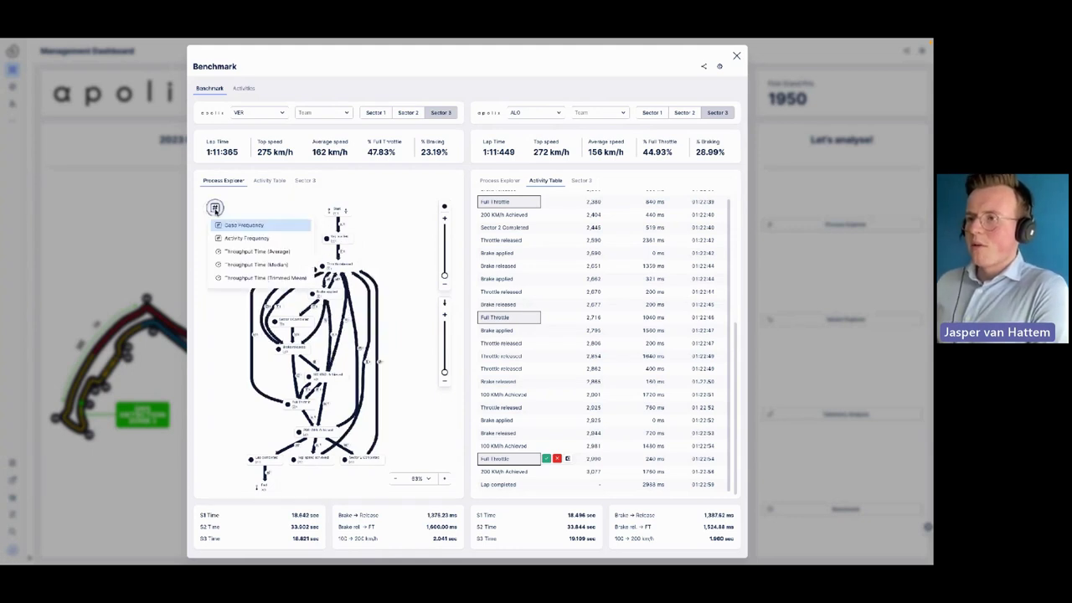
pyautogui.click(247, 252)
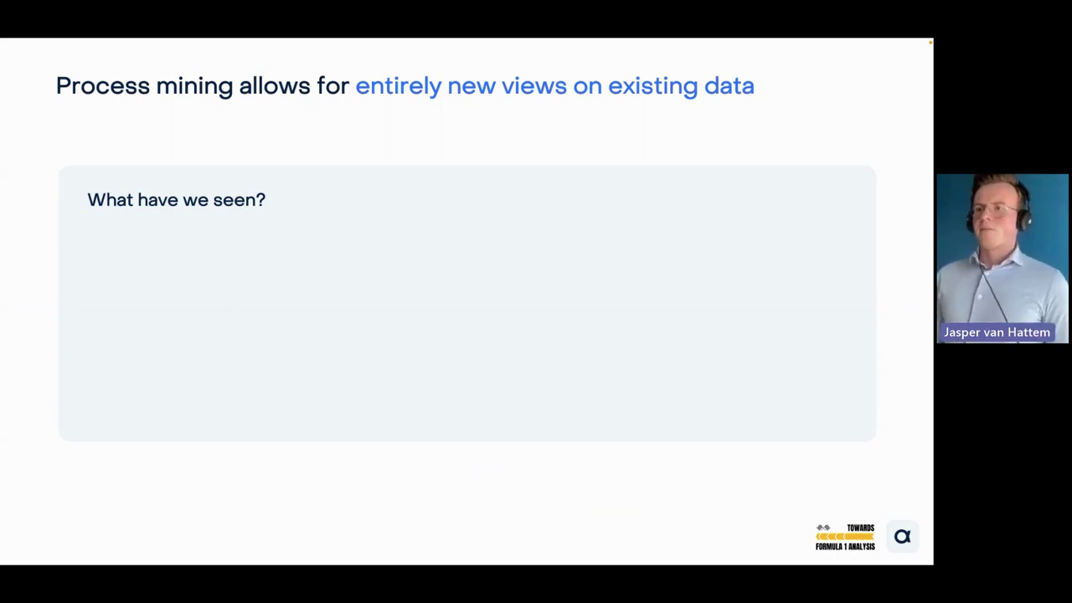
pyautogui.press('Right')
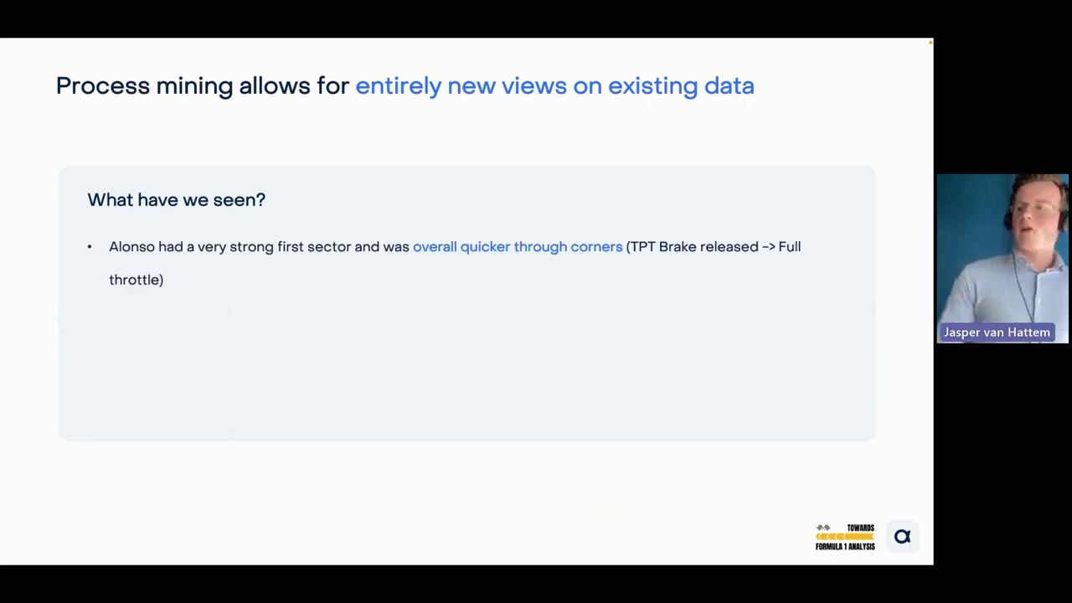
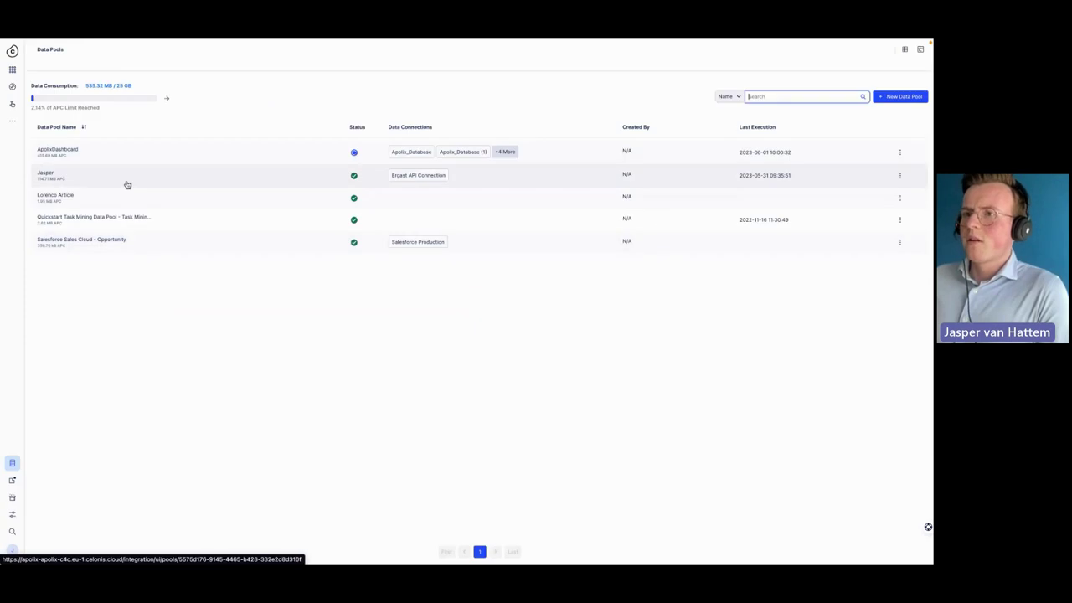
# - Open the fastf1 data model from the Jasper pool's Data Models list
pyautogui.click(103, 173)
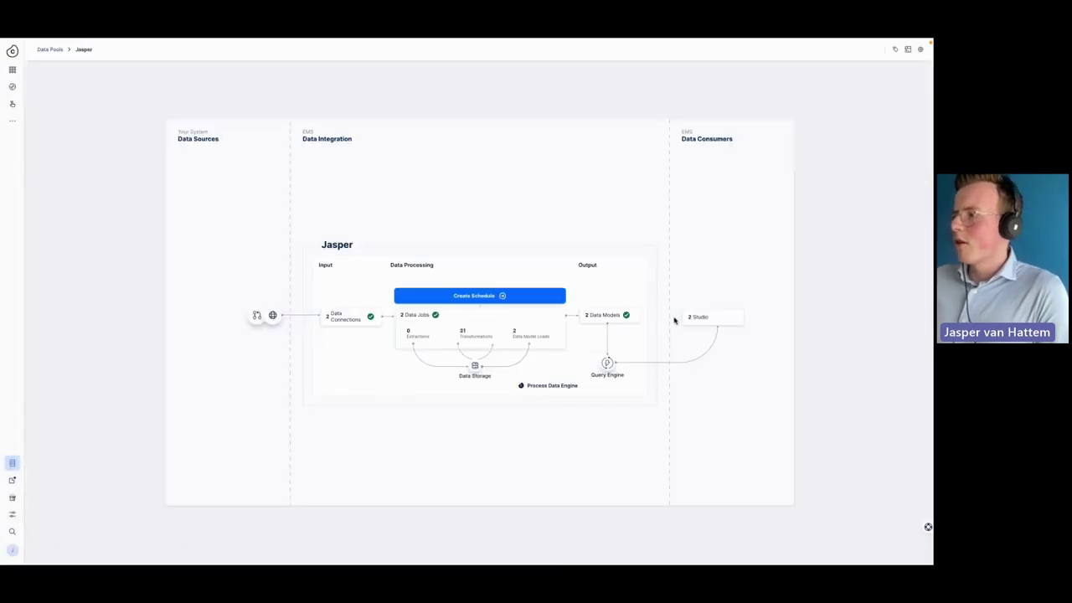
pyautogui.click(618, 318)
pyautogui.click(78, 341)
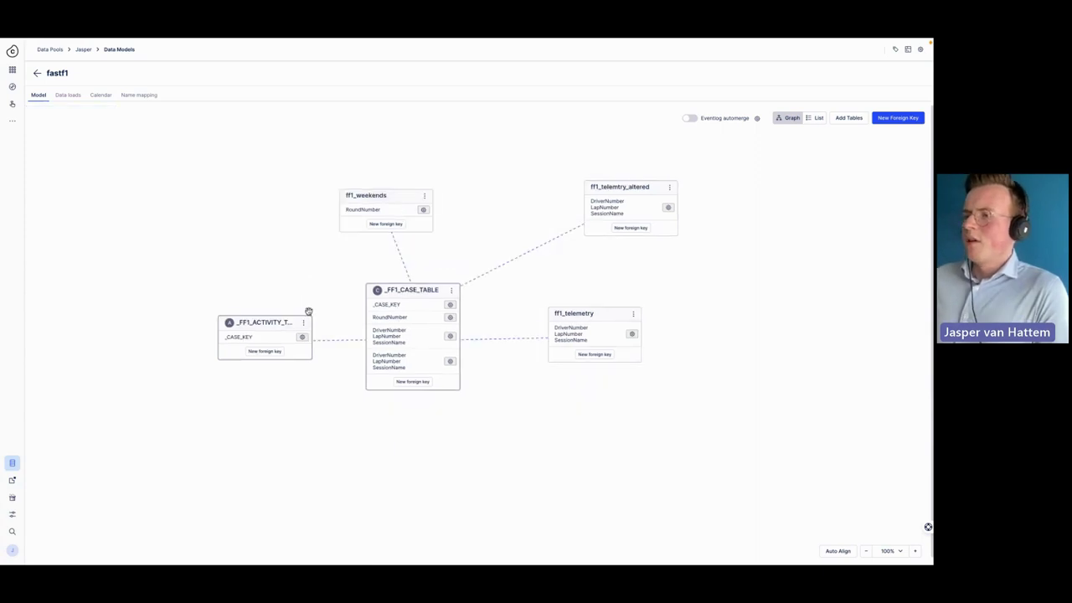
# - Zoom the graph to 145% and reposition the activity, case, telemetry, weekends and telemtry_altered tables
pyautogui.moveTo(268, 321); pyautogui.dragTo(265, 309)
pyautogui.scroll(5, 302, 296)
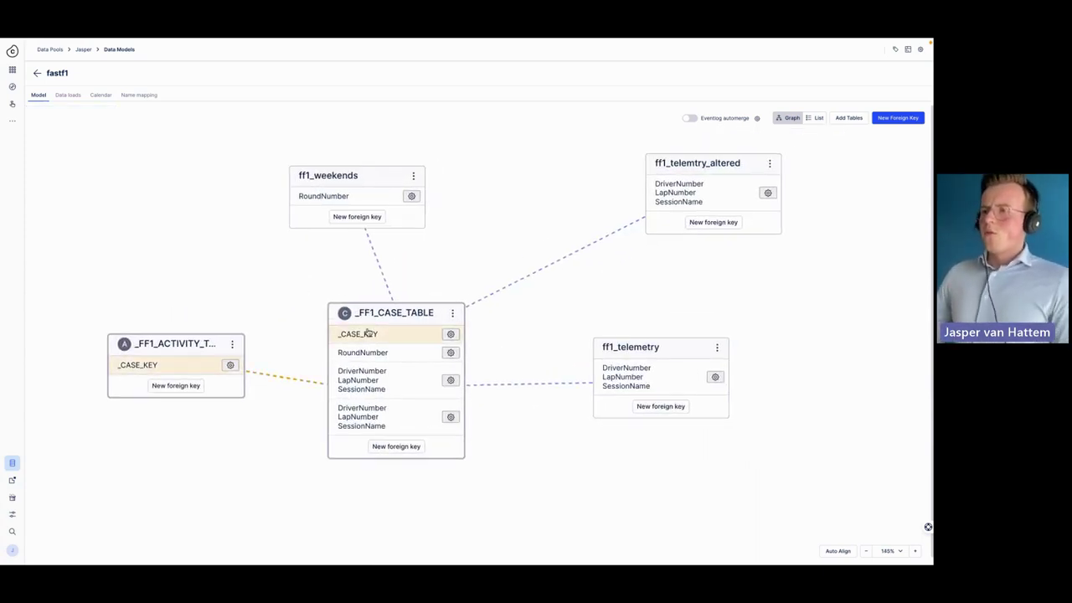
pyautogui.moveTo(367, 333); pyautogui.dragTo(405, 354)
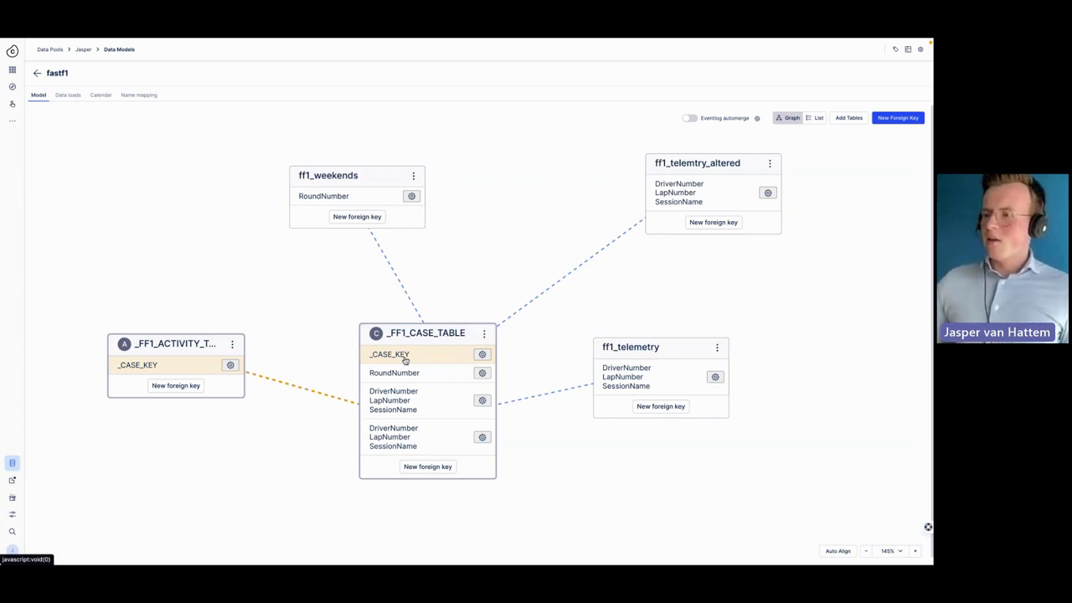
pyautogui.moveTo(176, 343); pyautogui.dragTo(180, 337)
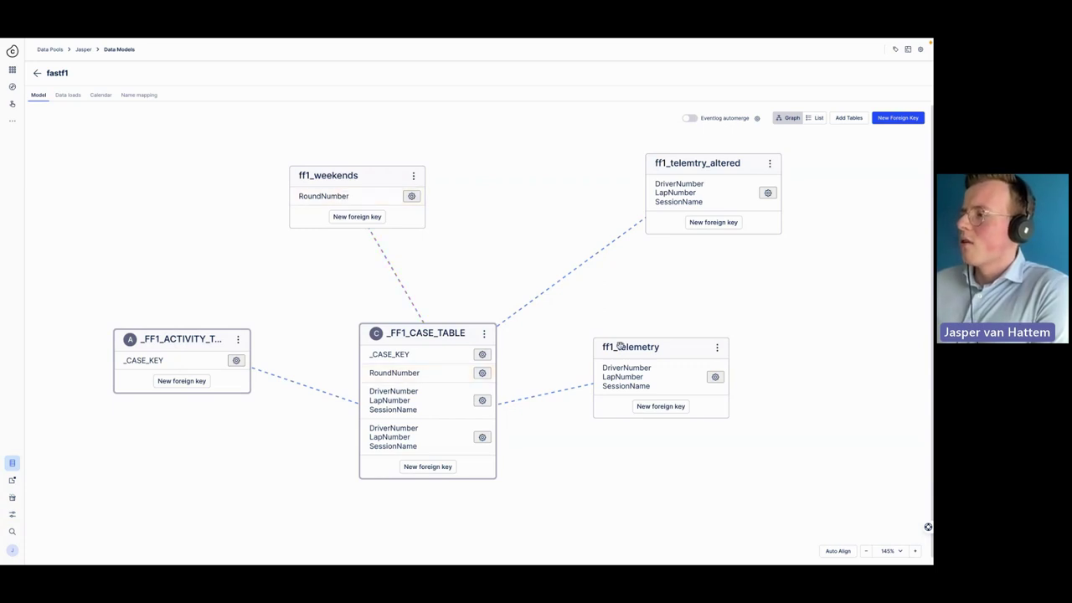
pyautogui.moveTo(641, 377); pyautogui.dragTo(659, 385)
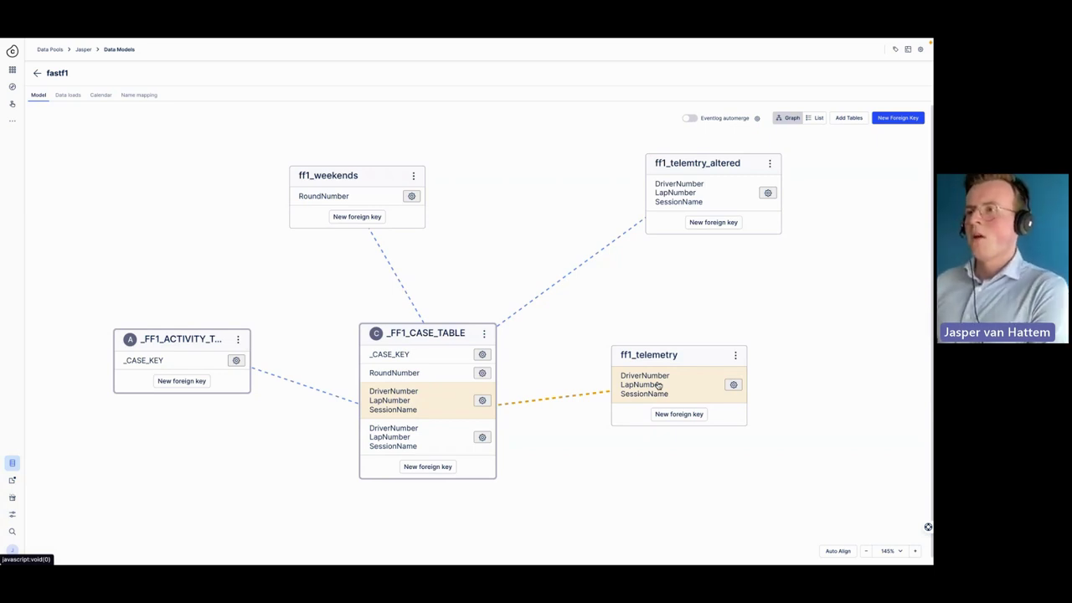
pyautogui.moveTo(377, 187); pyautogui.dragTo(387, 178)
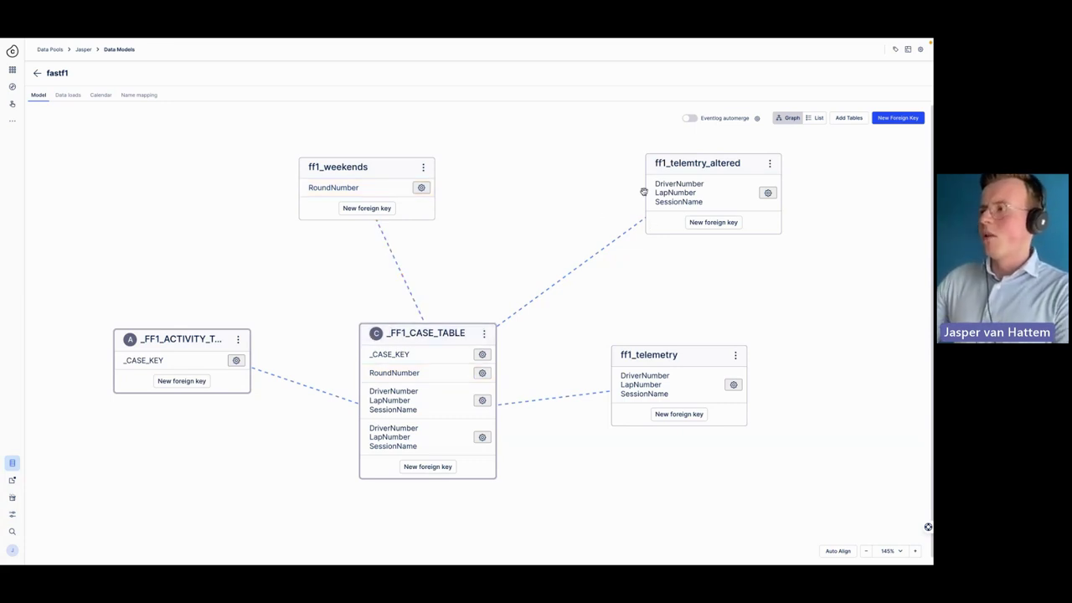
pyautogui.moveTo(674, 163); pyautogui.dragTo(667, 177)
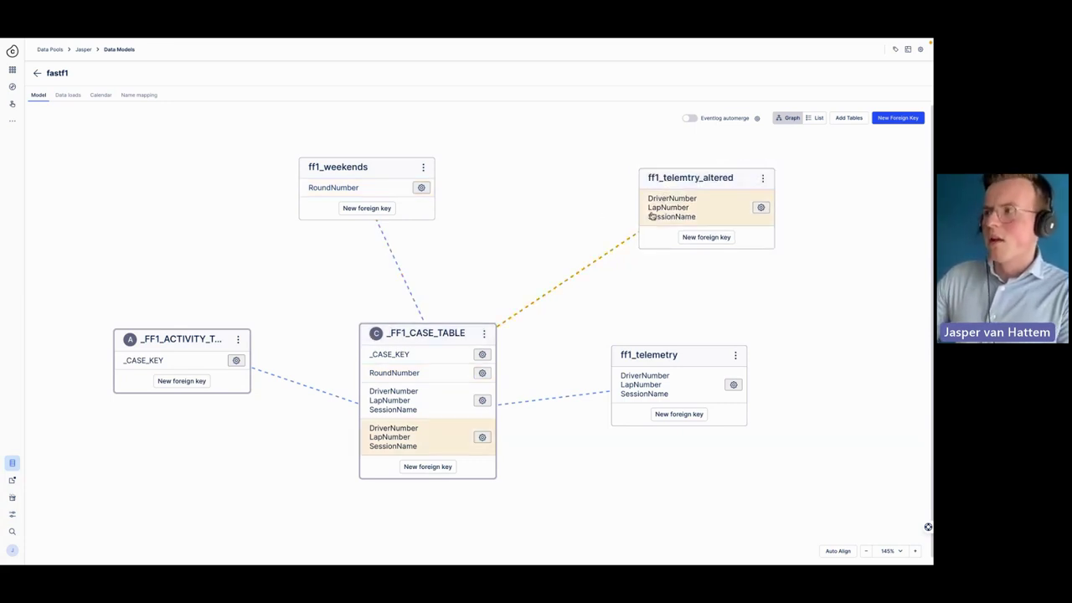